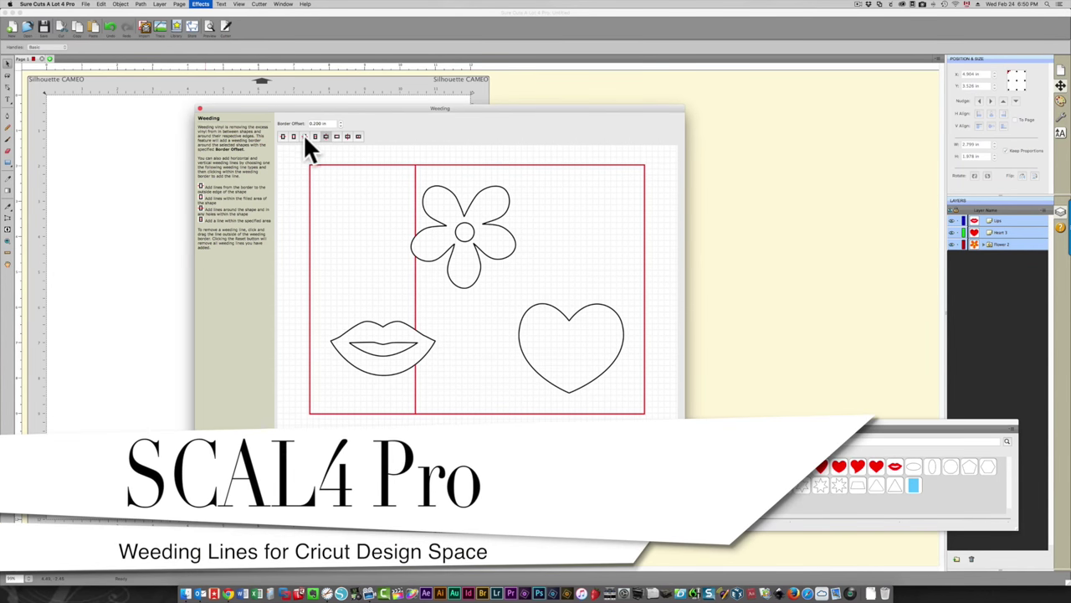
Step: Add the flower, heart and lips from Basic Shapes to the mat
{"action": "left_click", "coordinate": [336, 324]}
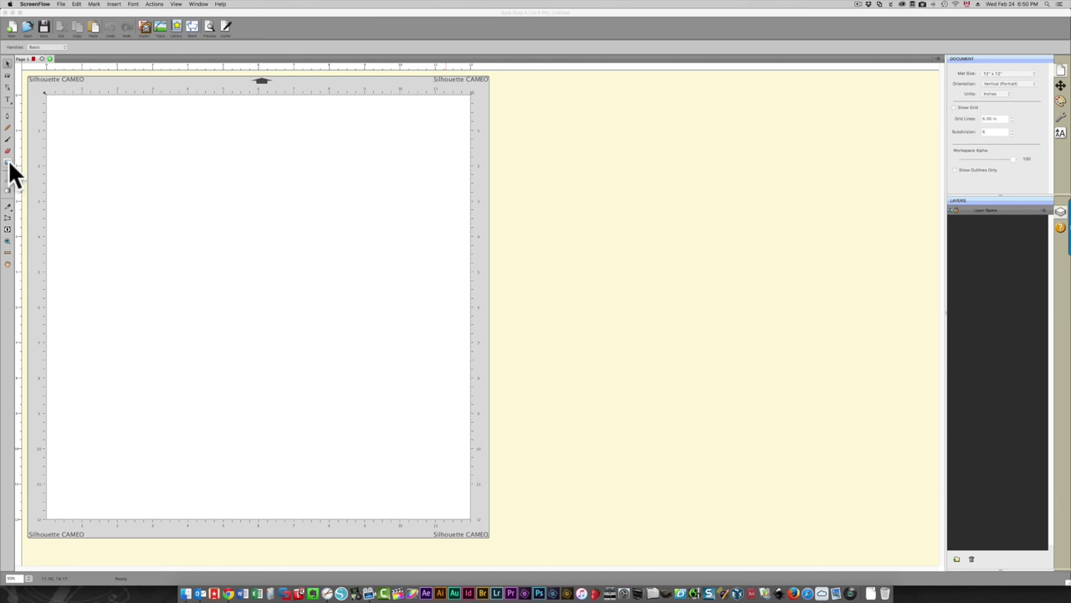
{"action": "left_click", "coordinate": [560, 555]}
{"action": "double_click", "coordinate": [646, 467]}
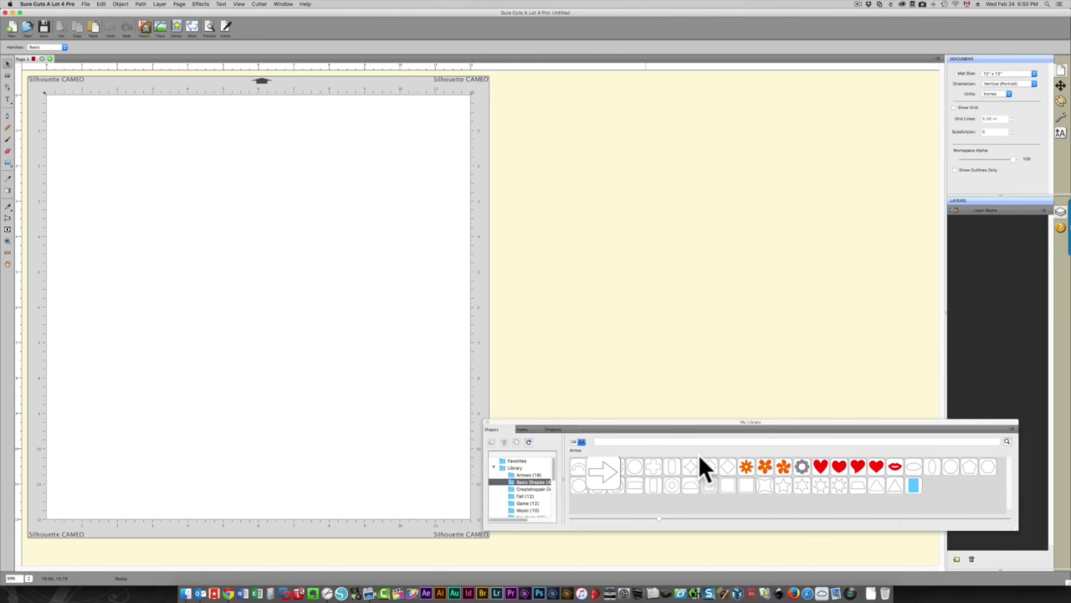
{"action": "double_click", "coordinate": [761, 469]}
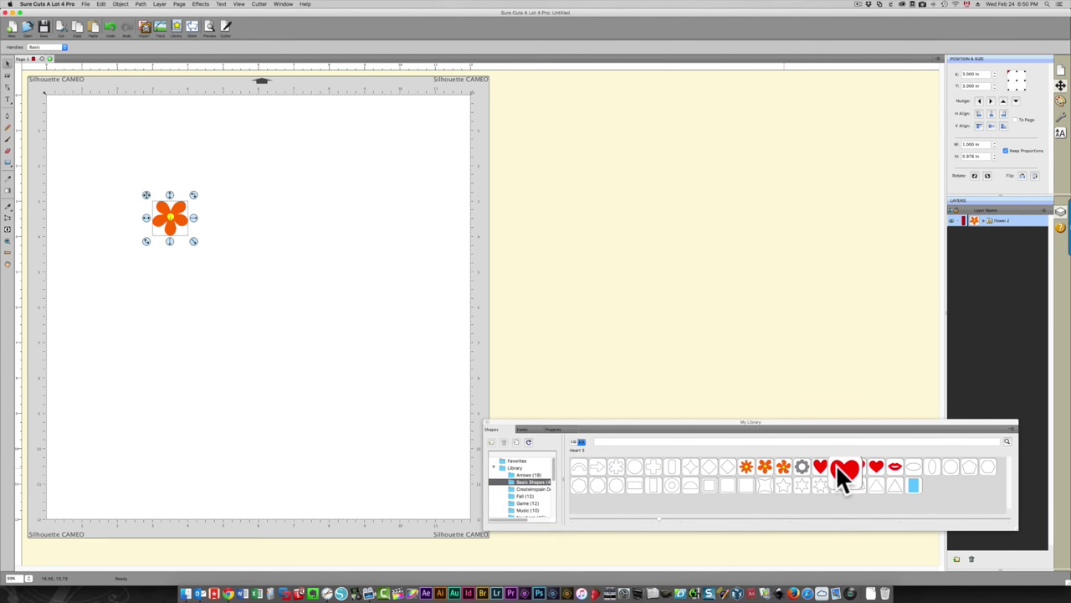
{"action": "double_click", "coordinate": [840, 469]}
{"action": "double_click", "coordinate": [892, 467]}
Step: Arrange the flower above the lips and heart, then select all three
{"action": "left_click_drag", "start_coordinate": [191, 209], "coordinate": [321, 268]}
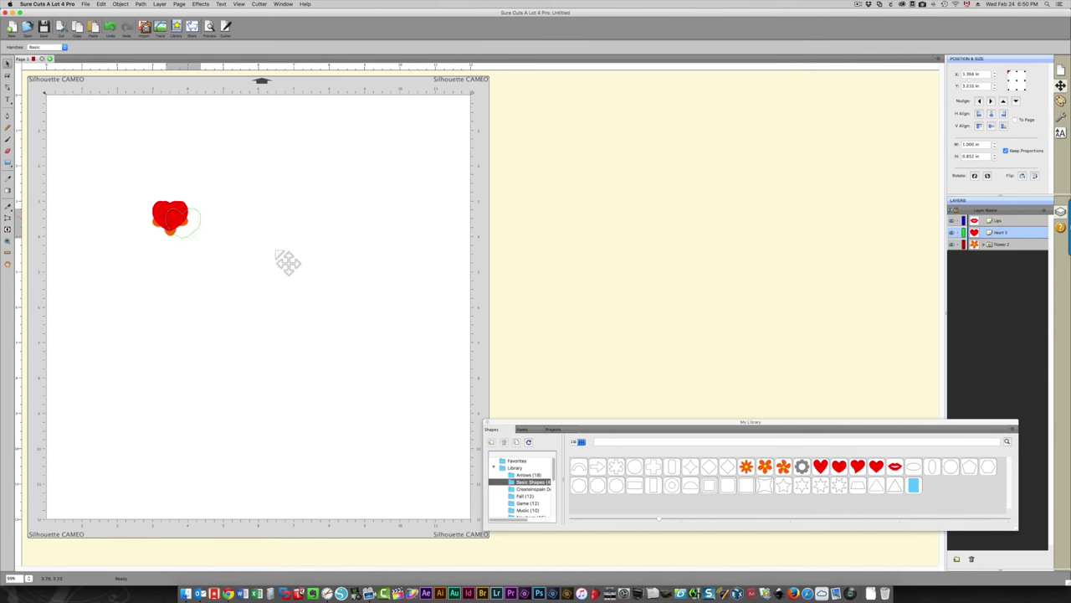
{"action": "left_click_drag", "start_coordinate": [175, 223], "coordinate": [242, 281]}
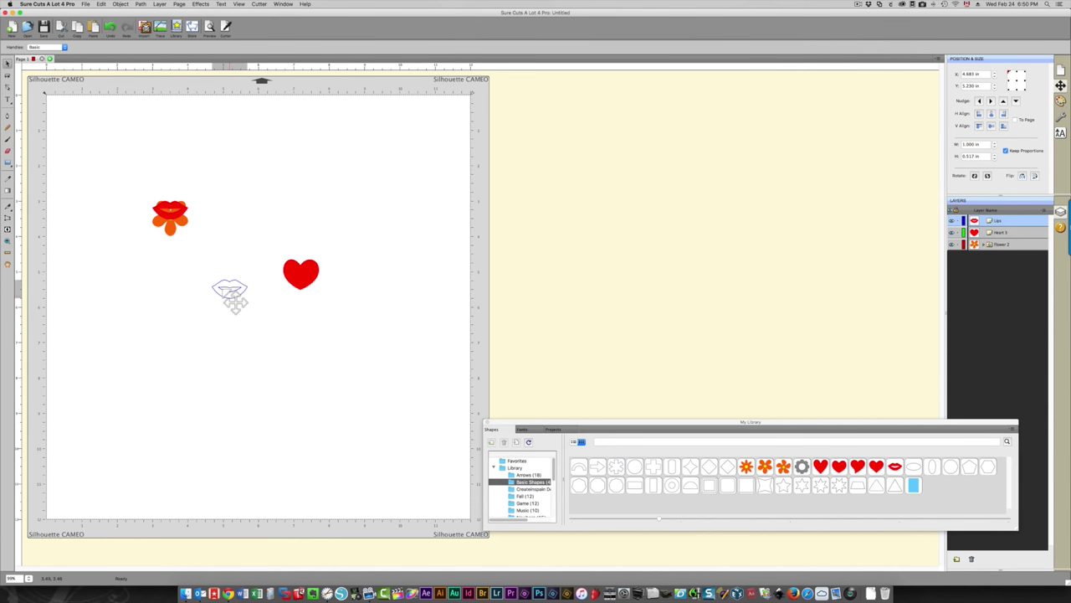
{"action": "left_click_drag", "start_coordinate": [183, 207], "coordinate": [277, 229]}
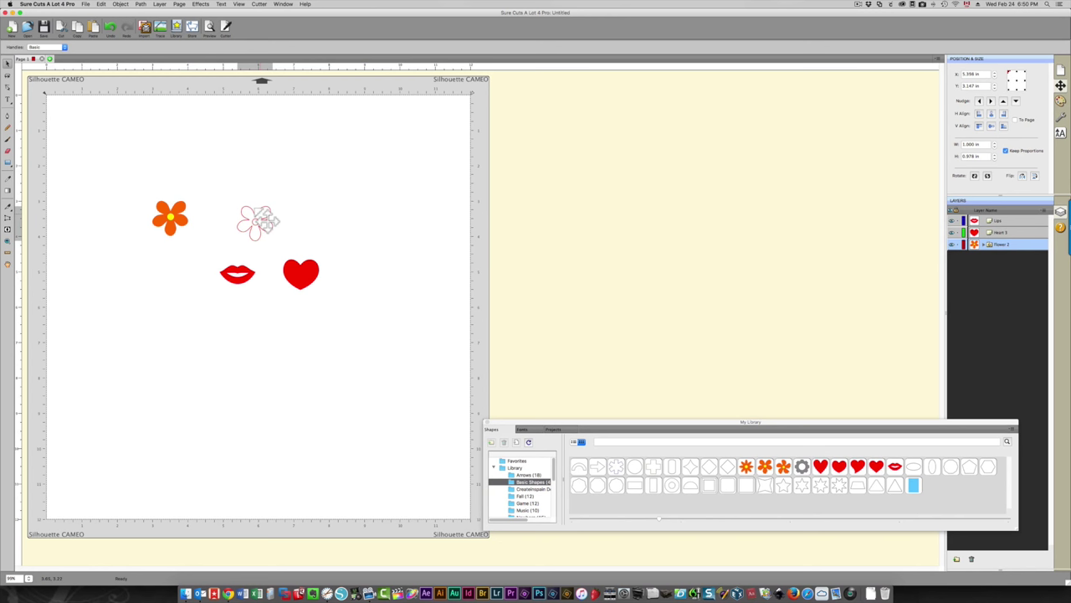
{"action": "left_click_drag", "start_coordinate": [189, 181], "coordinate": [359, 317]}
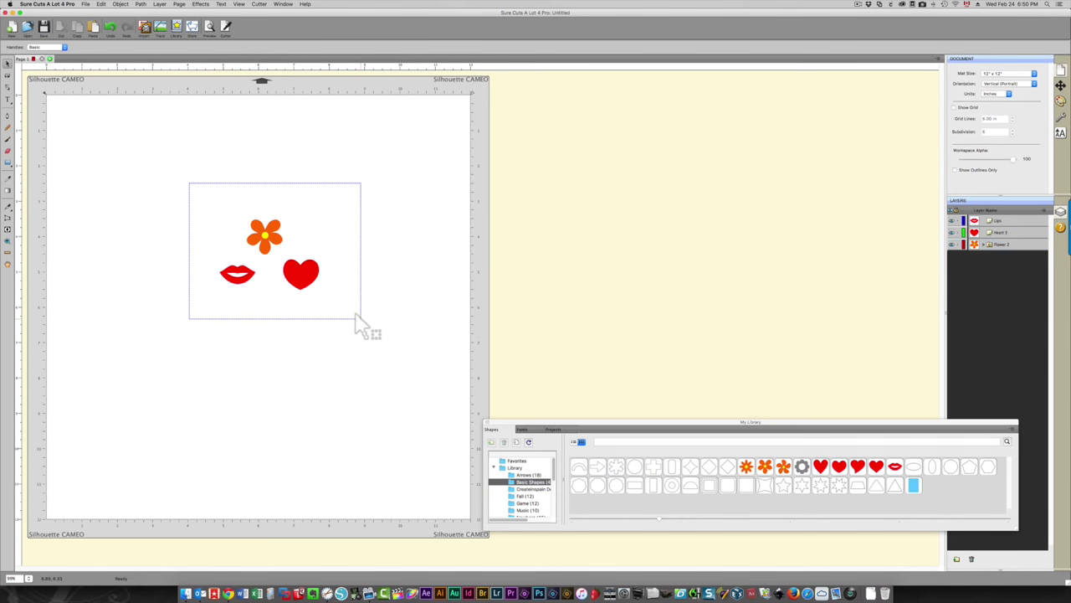
Step: Add a Weeding border with a vertical line left of the flower and a horizontal line across the middle
{"action": "left_click", "coordinate": [202, 3]}
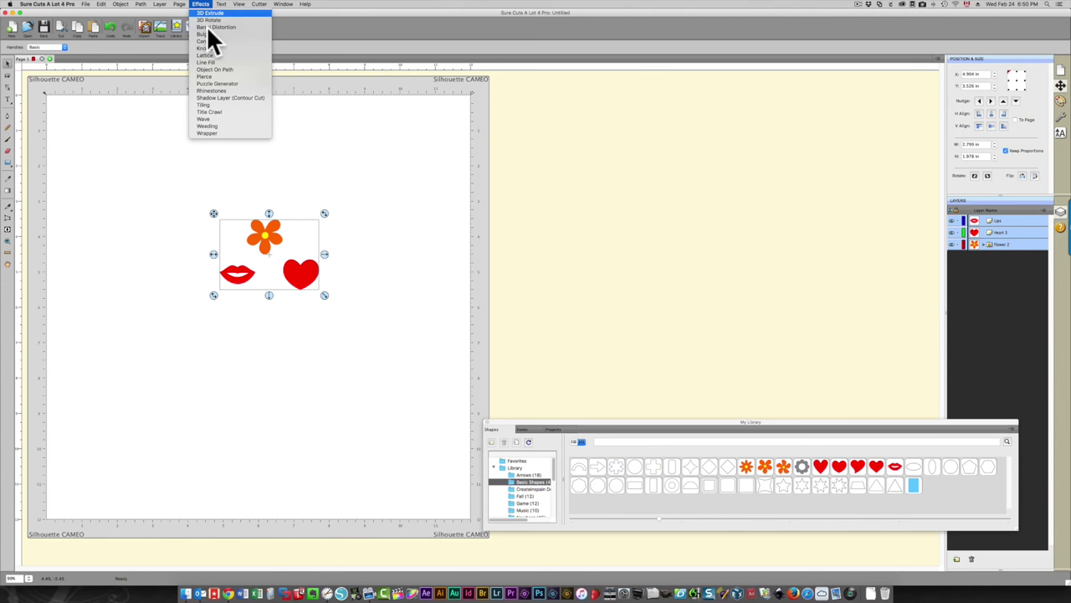
{"action": "left_click", "coordinate": [214, 125]}
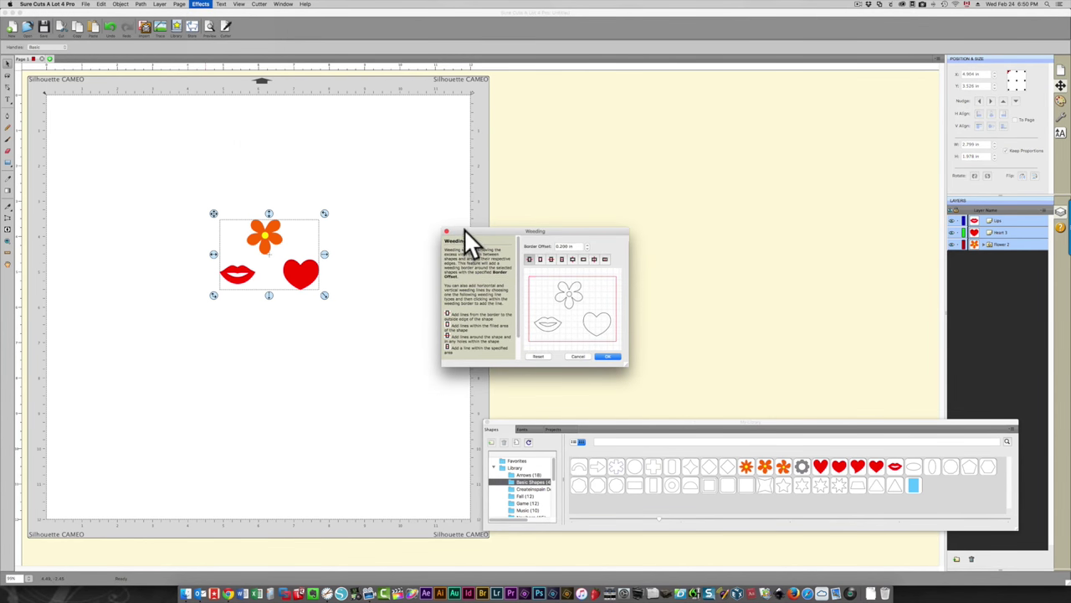
{"action": "left_click_drag", "start_coordinate": [467, 233], "coordinate": [221, 109]}
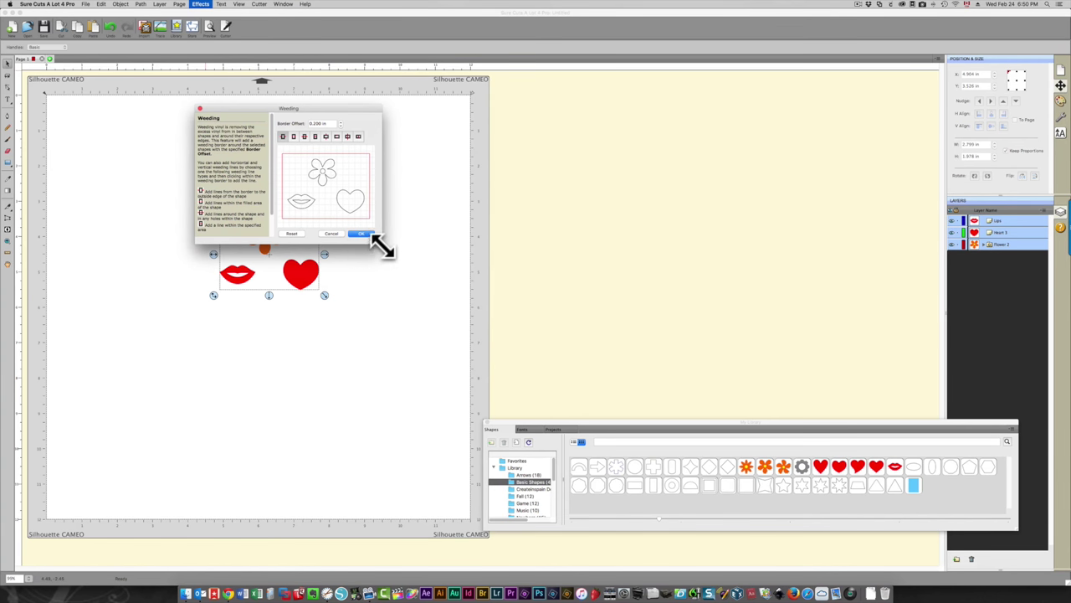
{"action": "left_click_drag", "start_coordinate": [381, 245], "coordinate": [684, 452]}
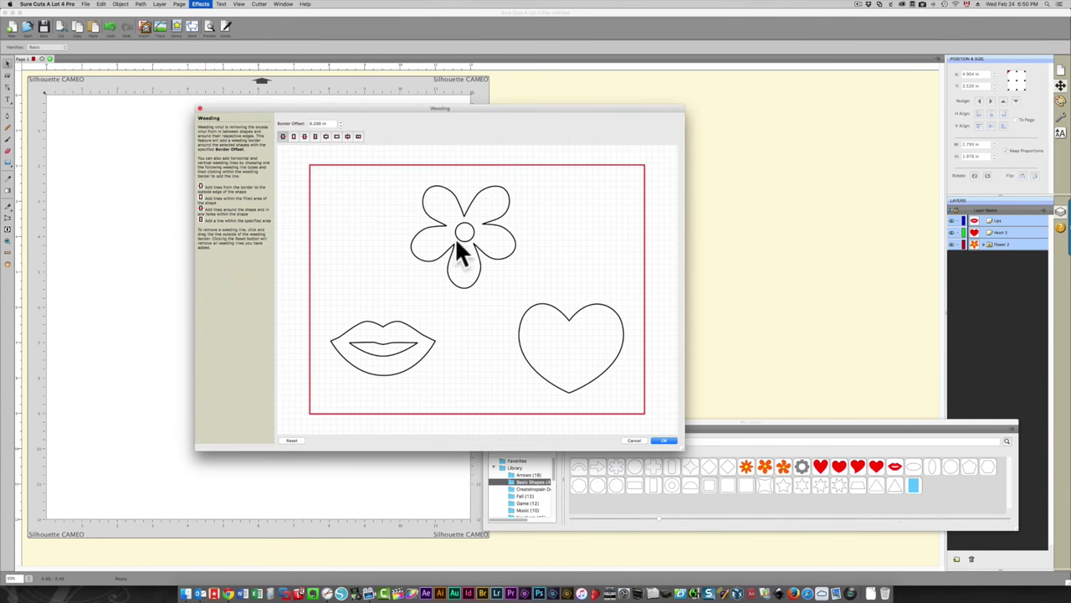
{"action": "left_click", "coordinate": [326, 137]}
{"action": "left_click", "coordinate": [416, 215]}
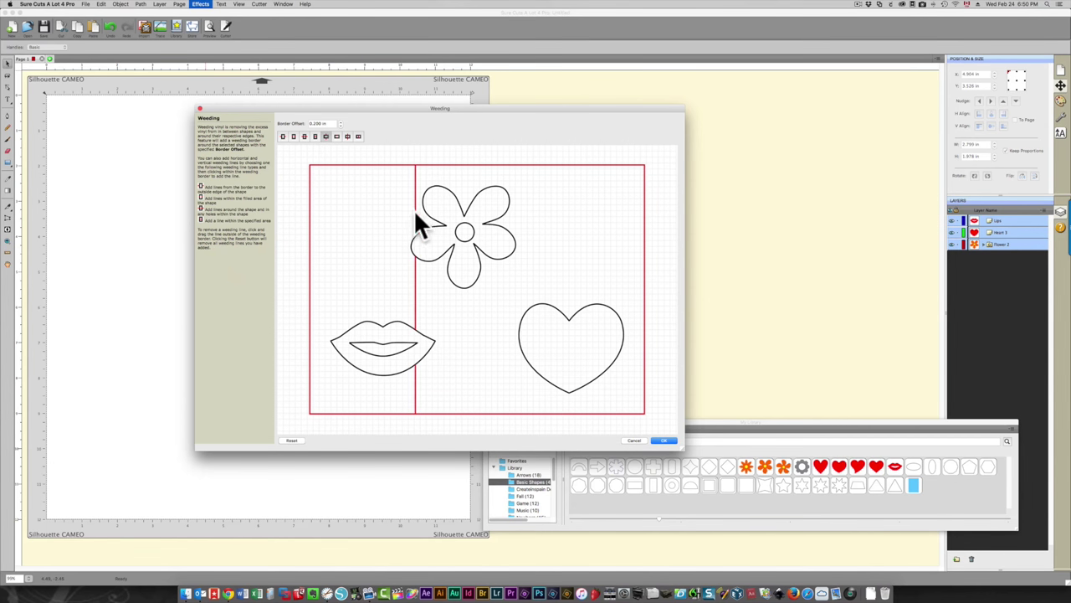
{"action": "left_click", "coordinate": [337, 322]}
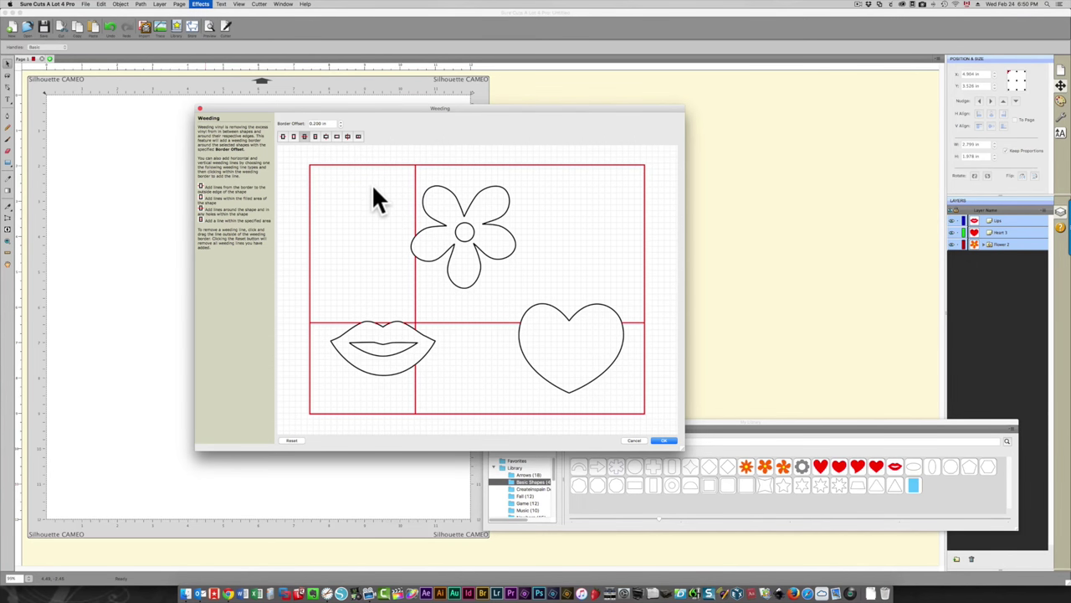
{"action": "left_click", "coordinate": [671, 440]}
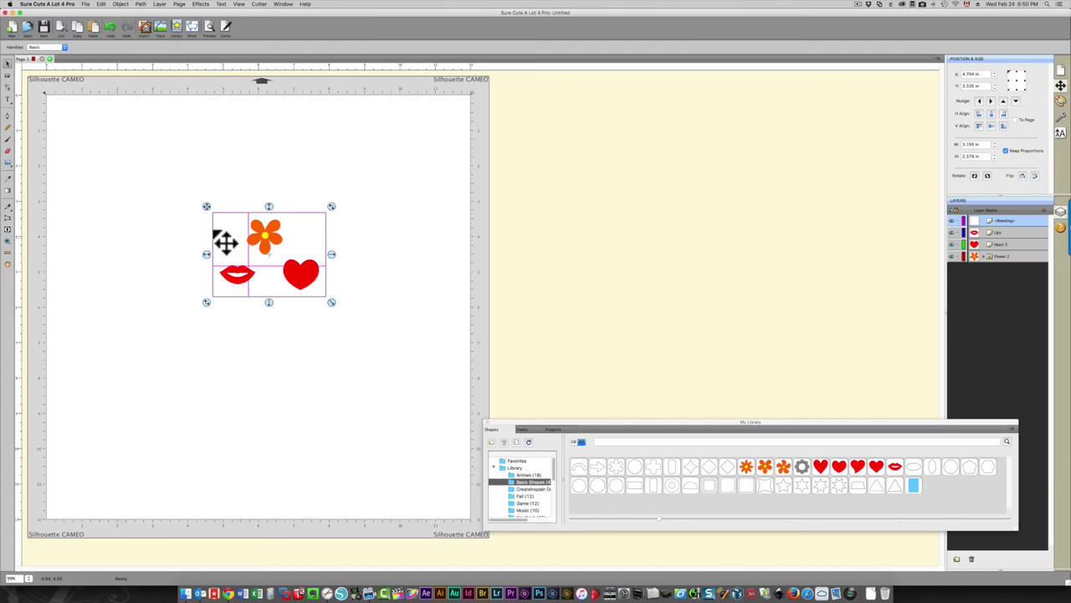
Step: Export the design as the SVG 'weeding lines' into the Temp folder
{"action": "left_click", "coordinate": [85, 5]}
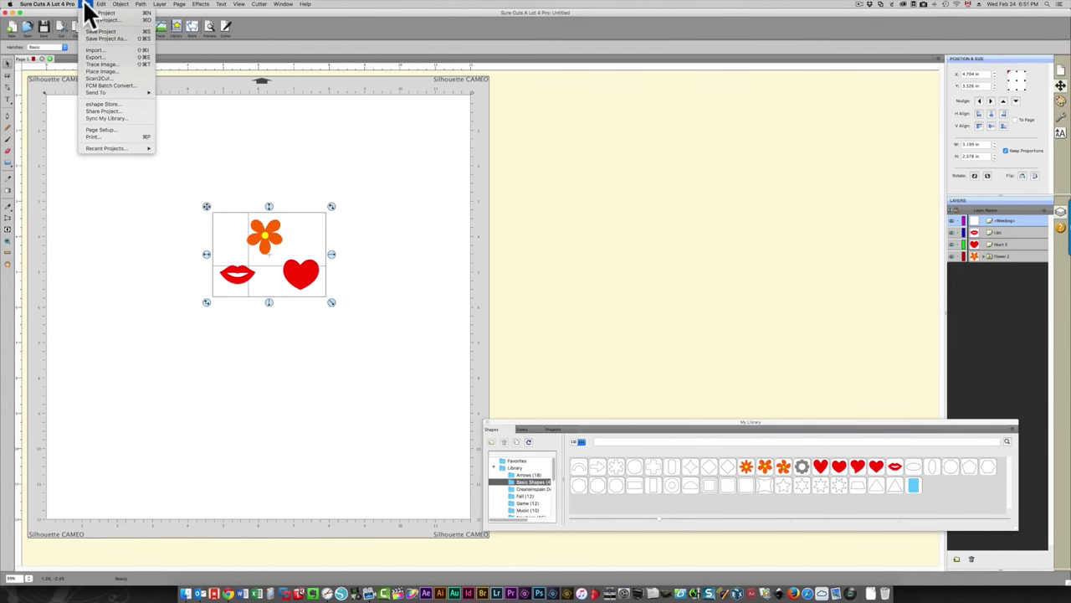
{"action": "left_click", "coordinate": [92, 57]}
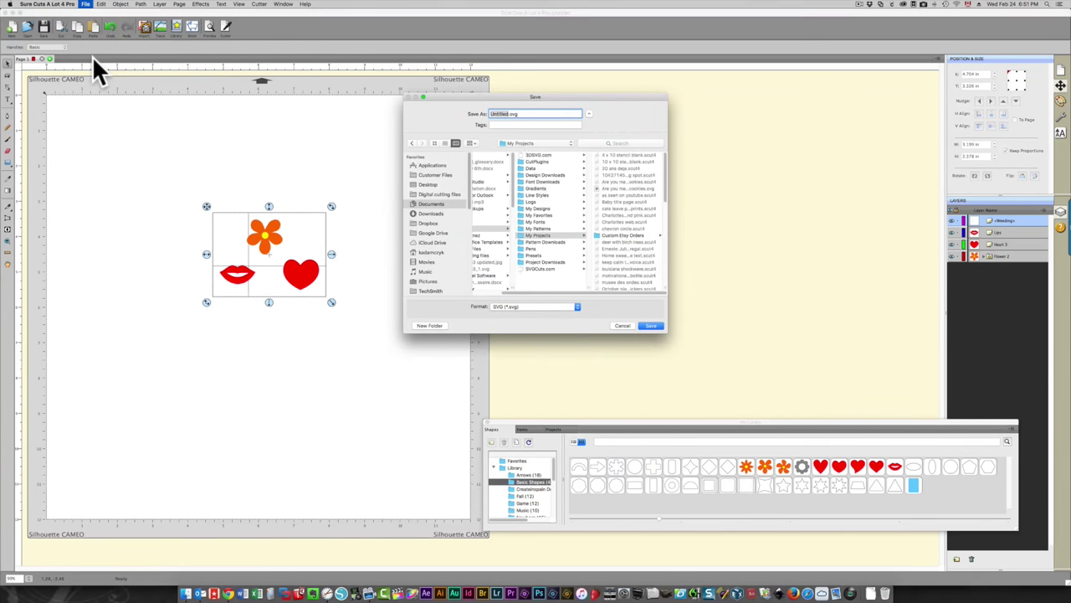
{"action": "scroll", "coordinate": [425, 268], "scroll_direction": "down", "scroll_amount": 2}
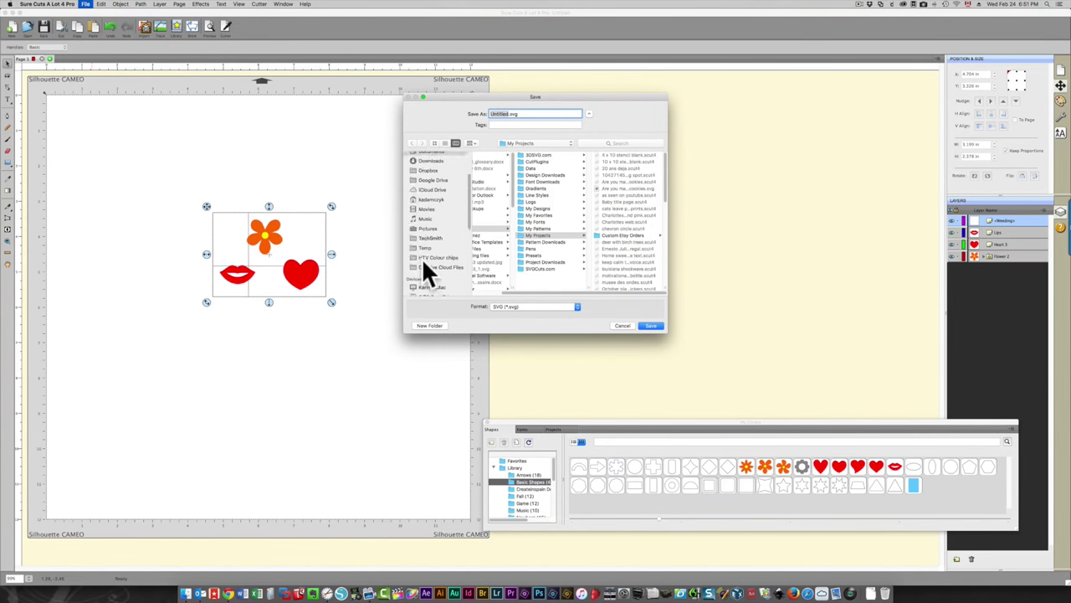
{"action": "scroll", "coordinate": [422, 258], "scroll_direction": "down", "scroll_amount": 2}
{"action": "left_click", "coordinate": [425, 208]}
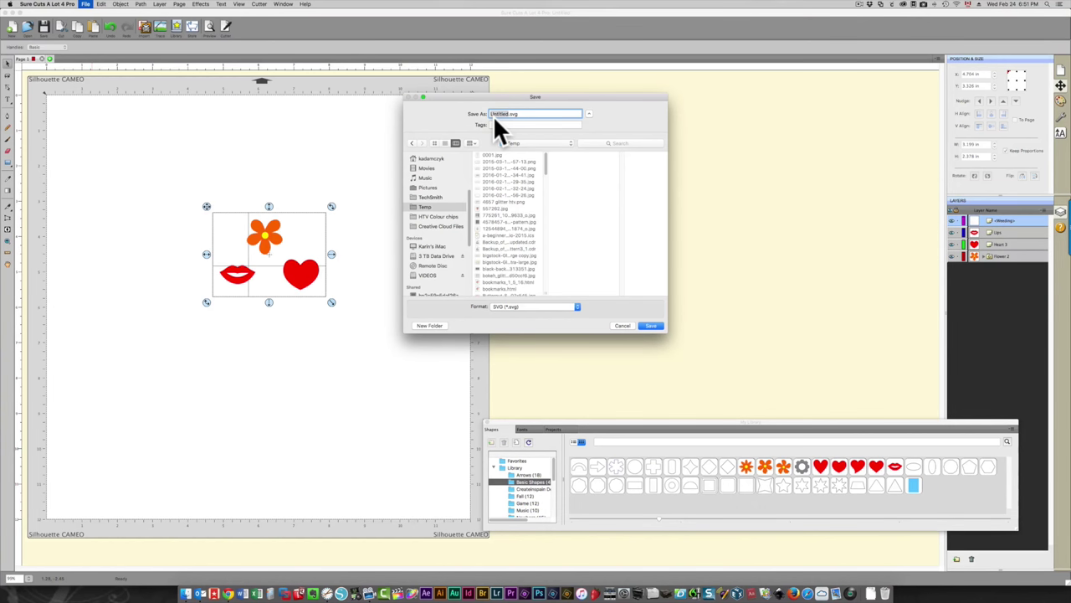
{"action": "type", "text": "weed"}
{"action": "type", "text": "ing lines"}
{"action": "left_click", "coordinate": [646, 326]}
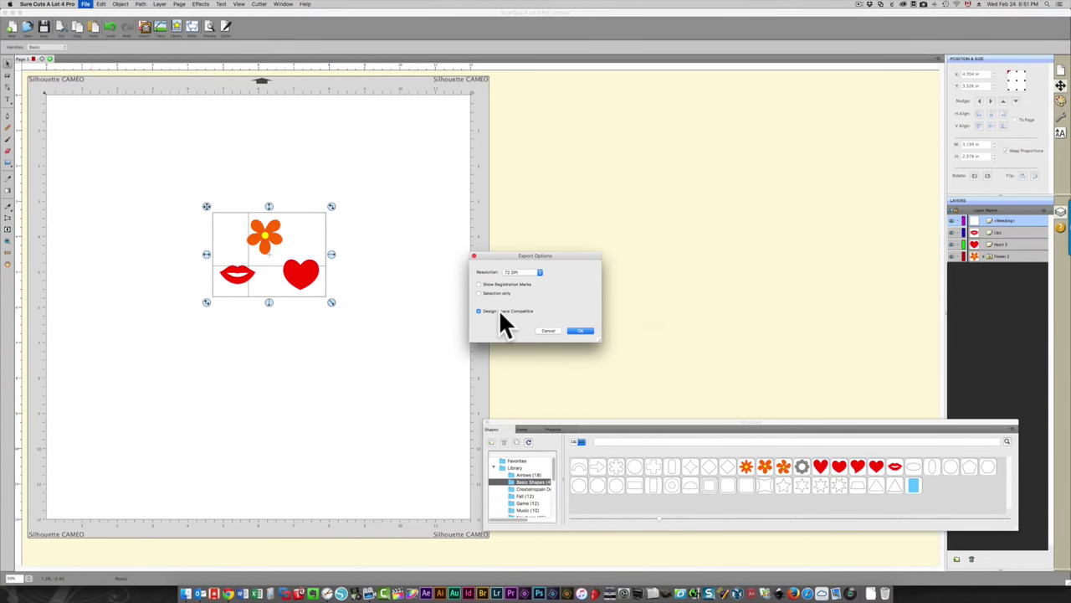
{"action": "left_click", "coordinate": [574, 330]}
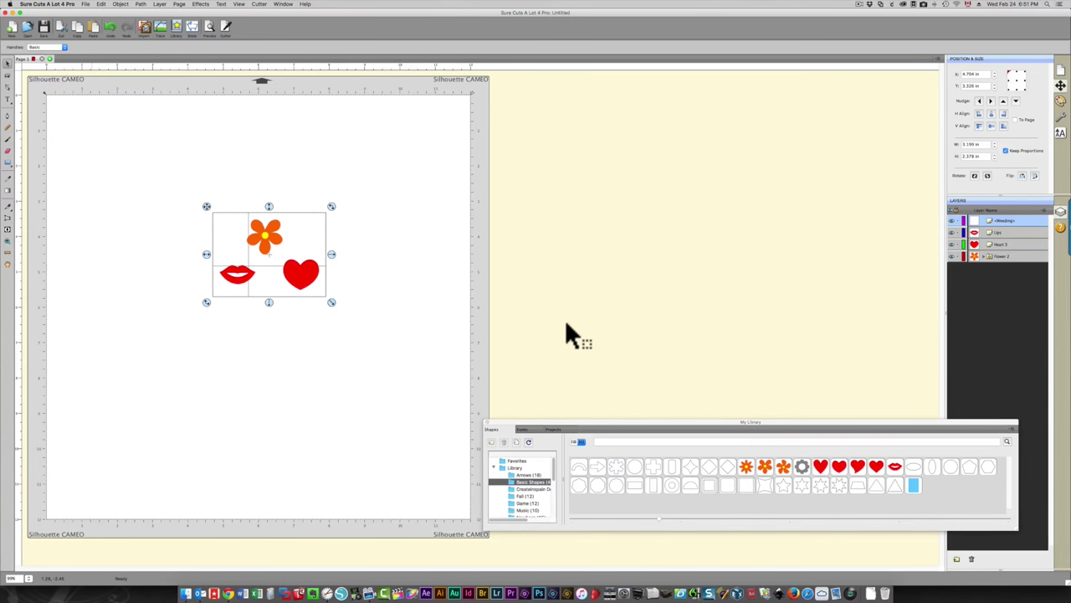
Step: Start a new blank Cricut Design Space project and begin uploading an image
{"action": "left_click", "coordinate": [229, 593]}
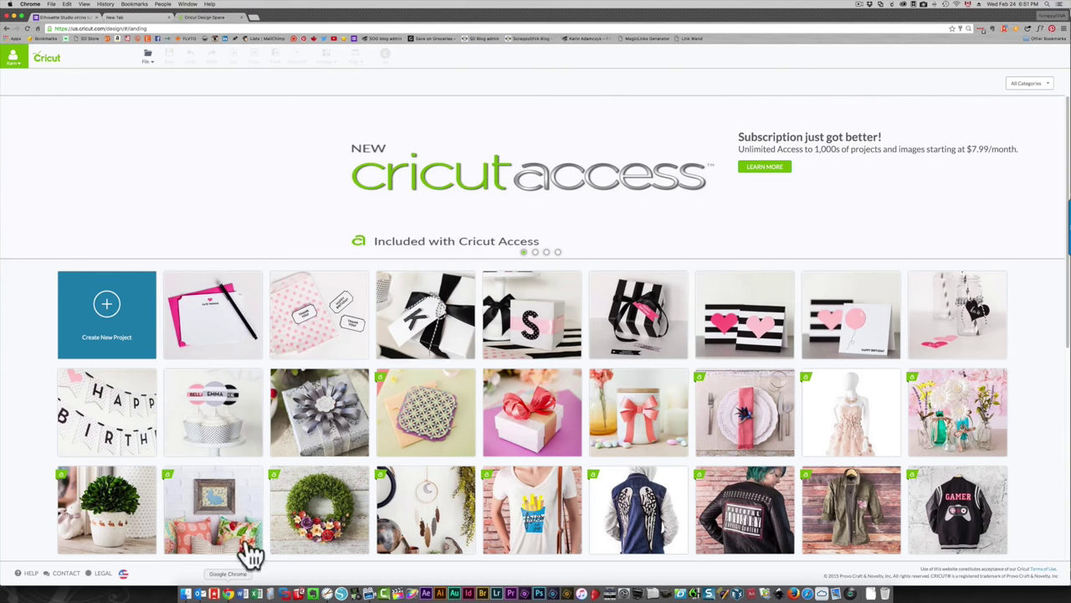
{"action": "left_click", "coordinate": [119, 327]}
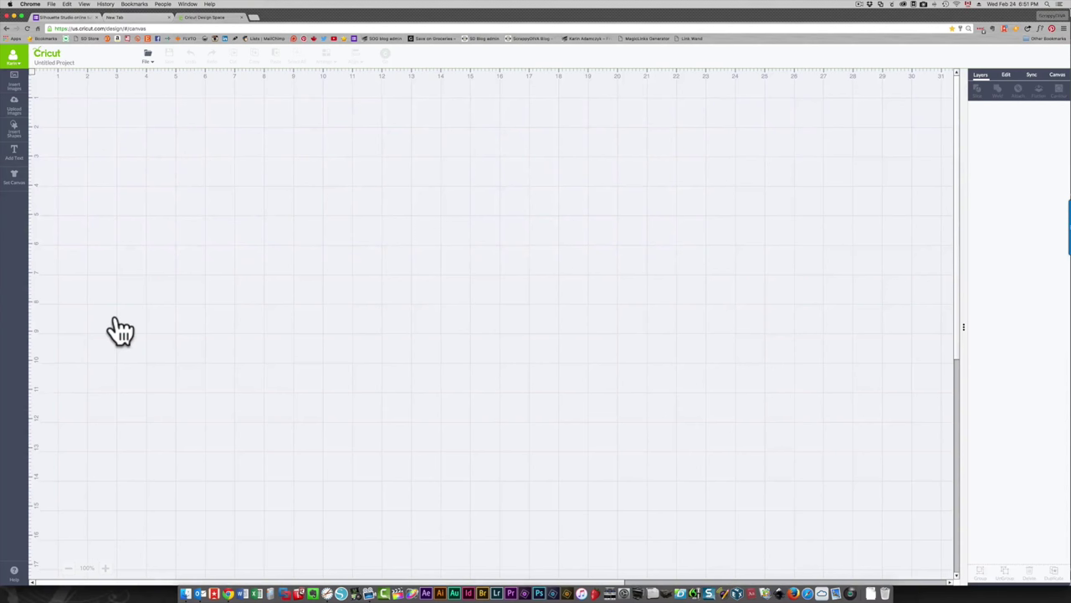
{"action": "left_click", "coordinate": [14, 107]}
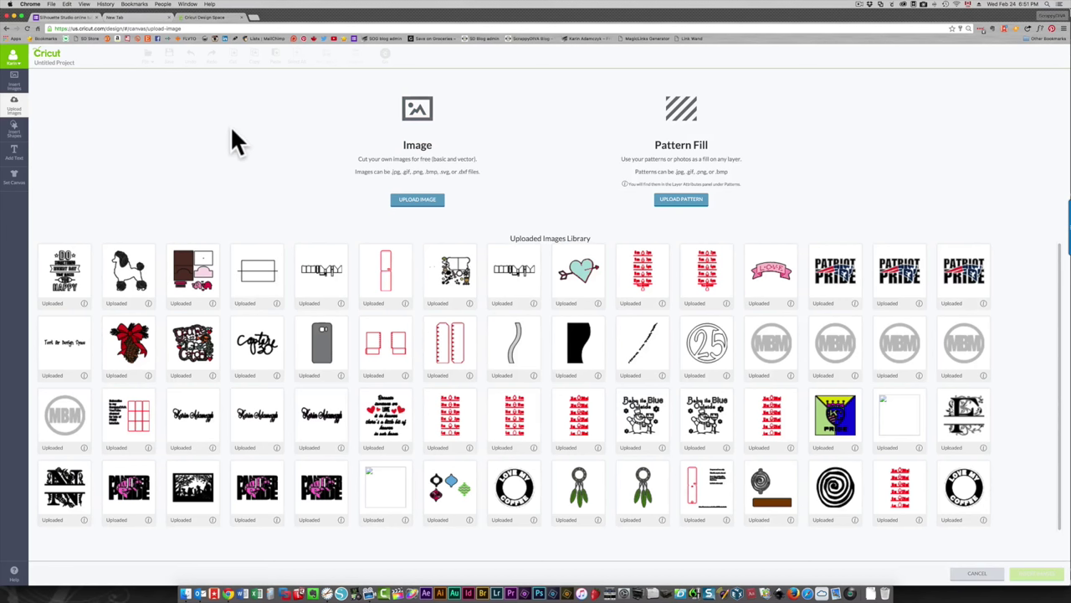
{"action": "left_click", "coordinate": [418, 116]}
{"action": "left_click", "coordinate": [113, 146]}
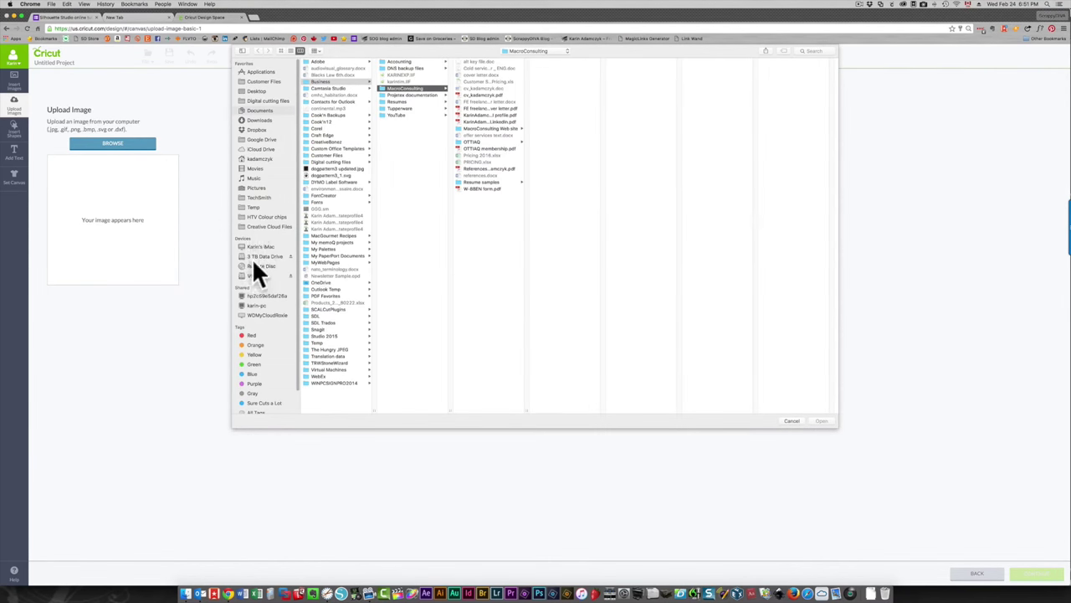
Step: Upload weeding lines.svg from Temp, save it, and insert it onto the canvas
{"action": "left_click", "coordinate": [253, 208]}
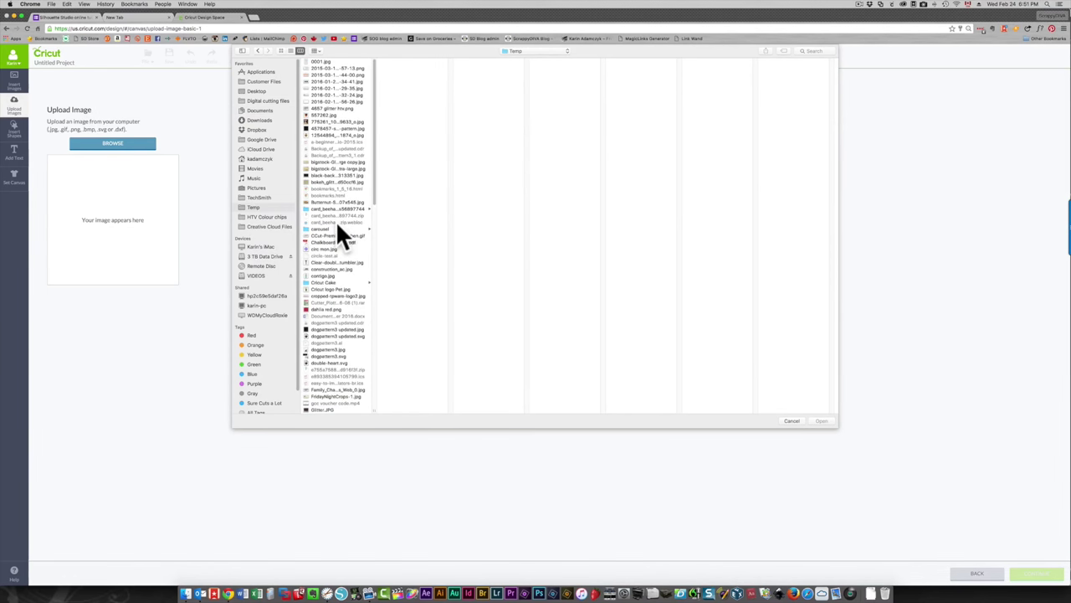
{"action": "scroll", "coordinate": [335, 220], "scroll_direction": "down", "scroll_amount": 10}
{"action": "scroll", "coordinate": [330, 291], "scroll_direction": "down", "scroll_amount": 5}
{"action": "scroll", "coordinate": [331, 301], "scroll_direction": "down", "scroll_amount": 5}
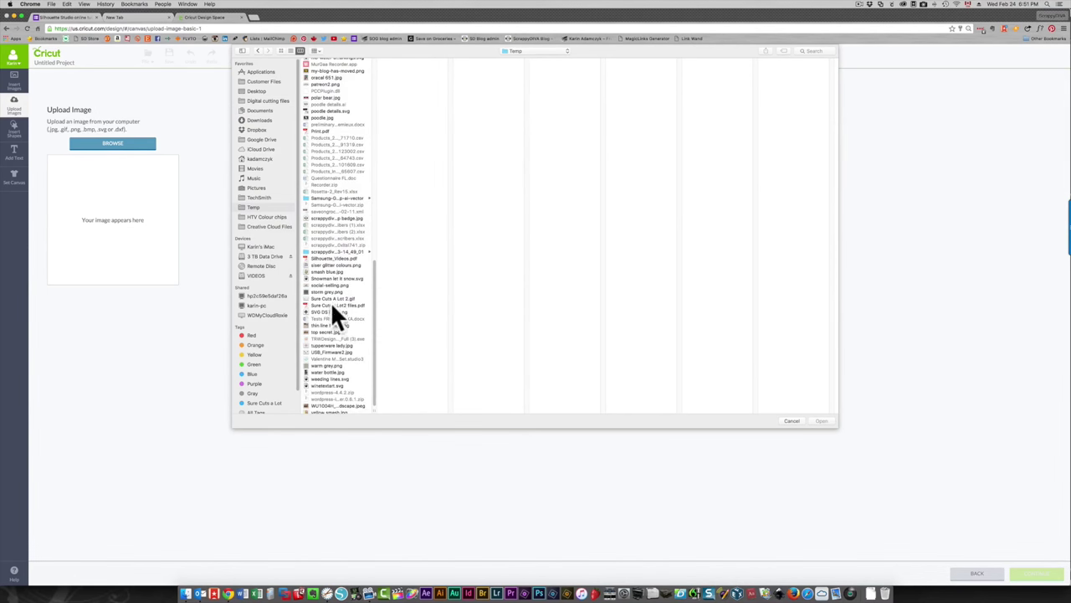
{"action": "left_click", "coordinate": [326, 379]}
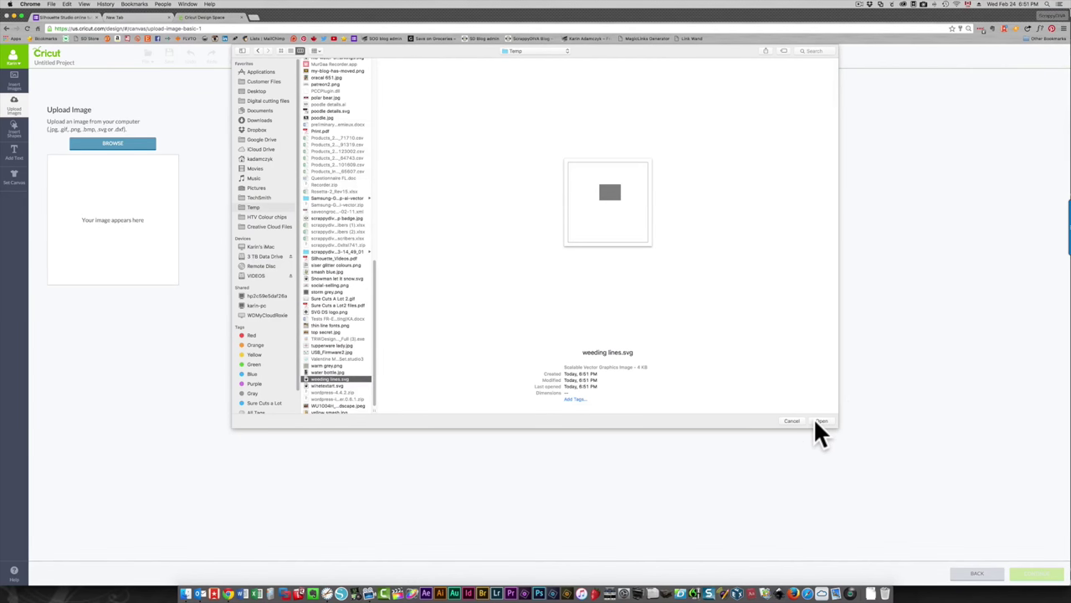
{"action": "left_click", "coordinate": [815, 420]}
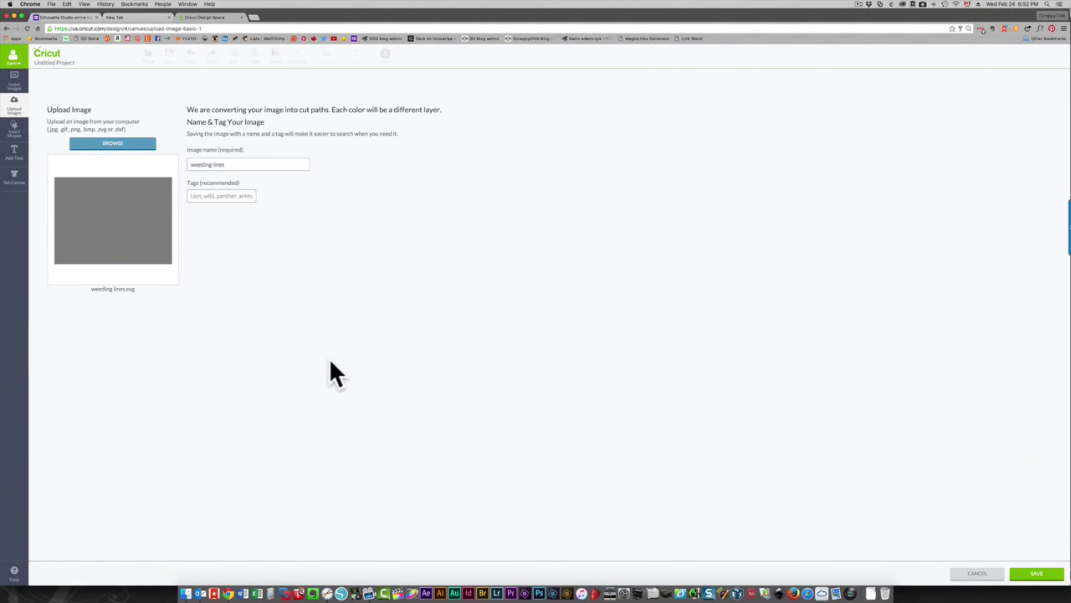
{"action": "left_click", "coordinate": [1035, 575]}
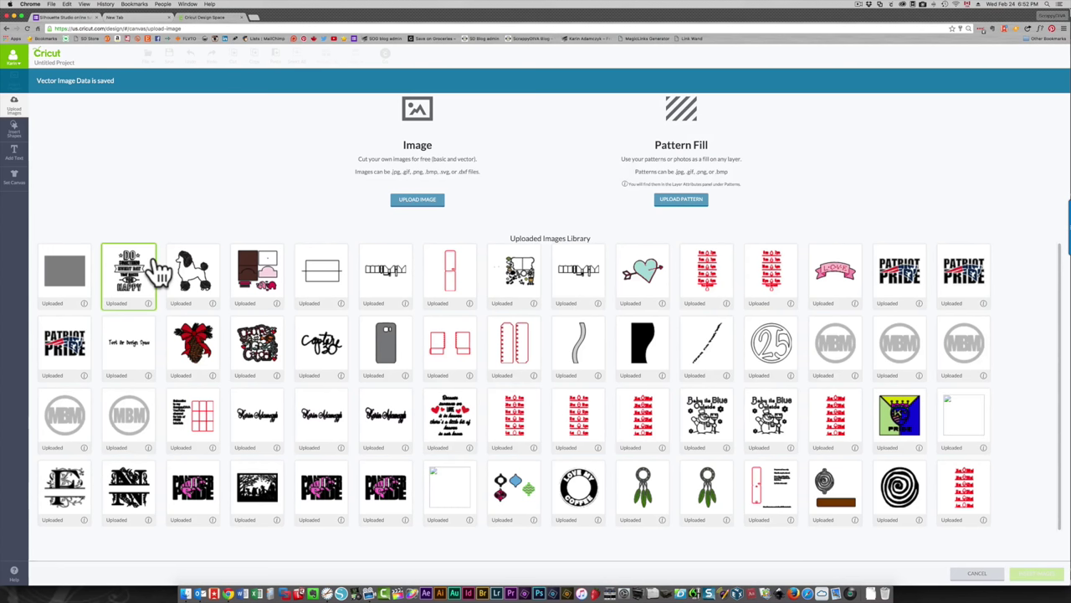
{"action": "left_click", "coordinate": [67, 276]}
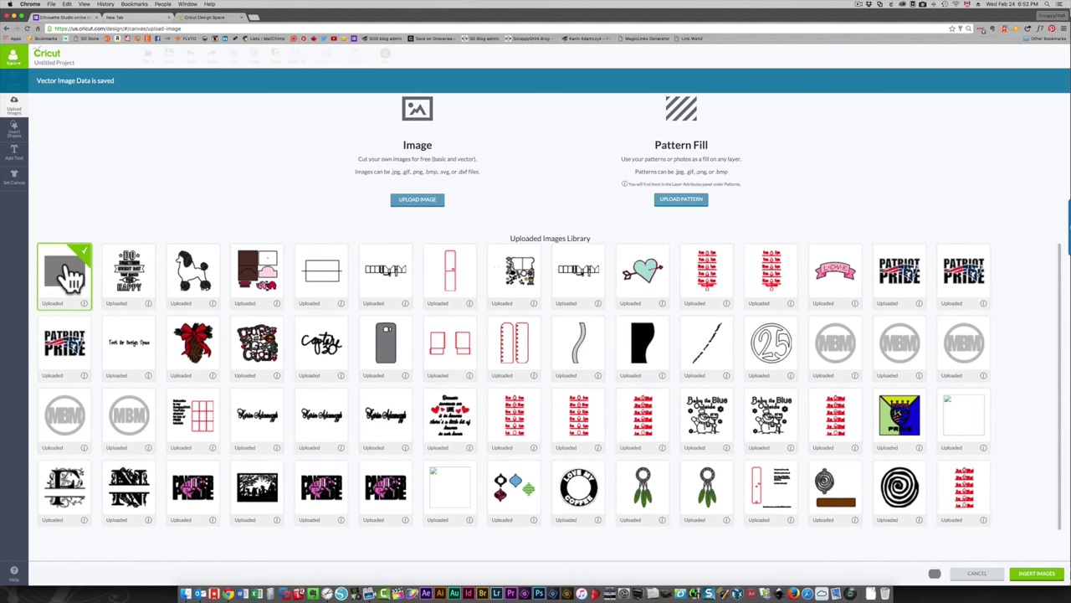
{"action": "left_click", "coordinate": [1036, 573]}
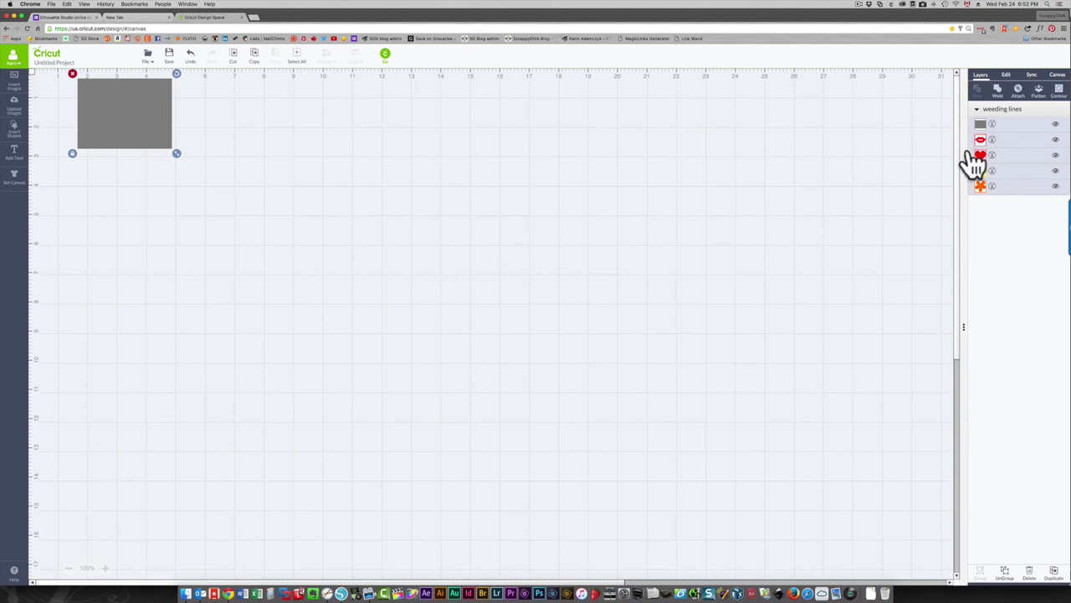
Step: Ungroup the imported design, move the grey box aside, and select everything on the canvas
{"action": "left_click_drag", "start_coordinate": [975, 155], "coordinate": [977, 140]}
{"action": "right_click", "coordinate": [128, 120]}
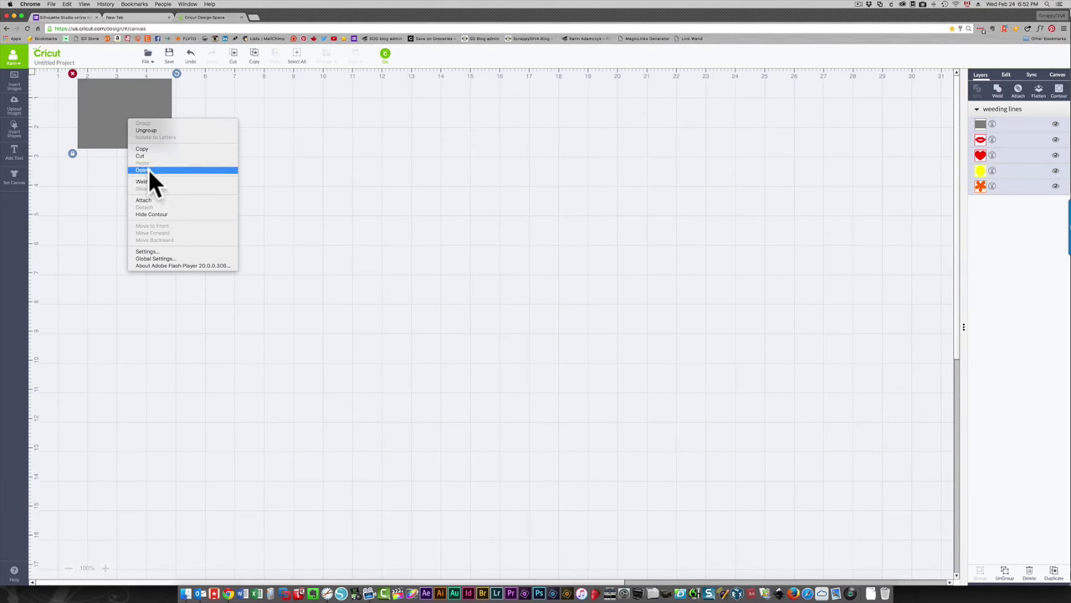
{"action": "left_click", "coordinate": [153, 130]}
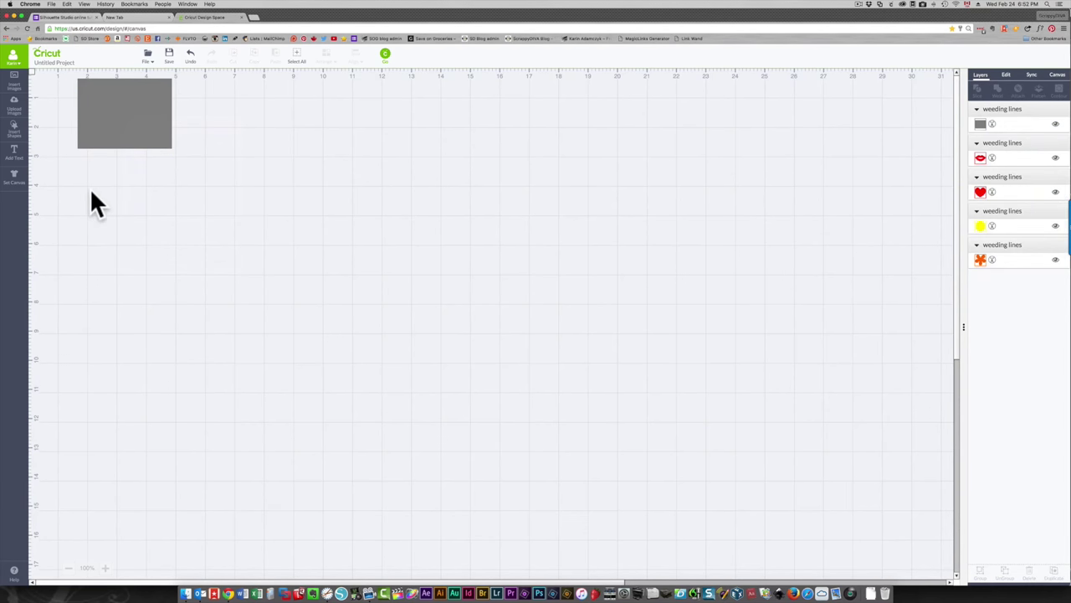
{"action": "mouse_move", "coordinate": [107, 128]}
{"action": "left_mouse_down"}
{"action": "mouse_move", "coordinate": [319, 185]}
{"action": "mouse_move", "coordinate": [247, 144]}
{"action": "mouse_move", "coordinate": [255, 157]}
{"action": "left_mouse_up"}
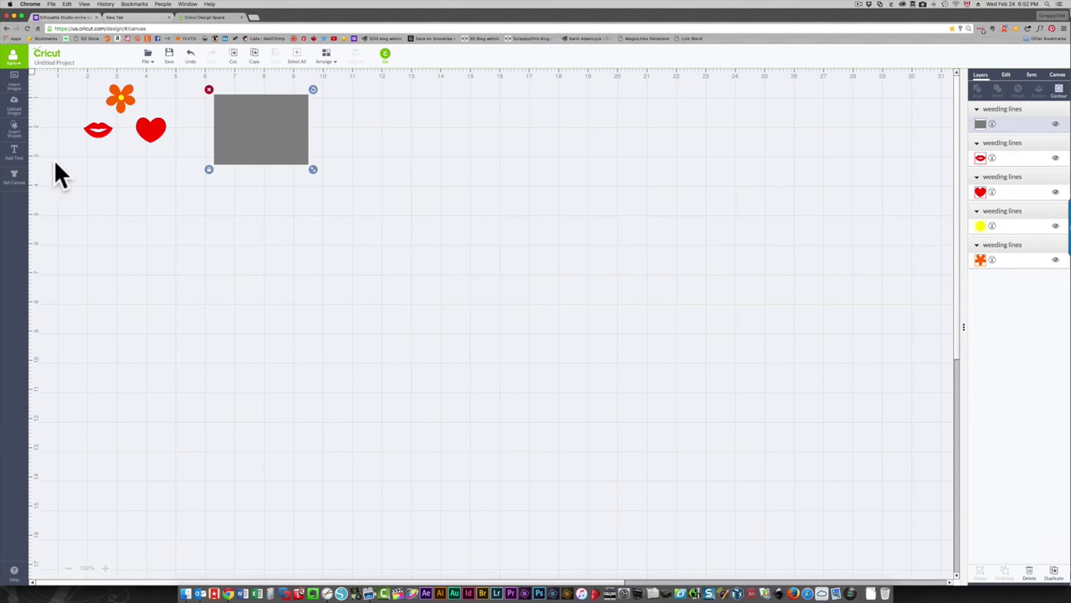
{"action": "left_click_drag", "start_coordinate": [82, 175], "coordinate": [382, 78]}
Step: Clear the Design Space canvas and break the Sure Cuts A Lot shapes into separate layers
{"action": "key", "text": "Delete"}
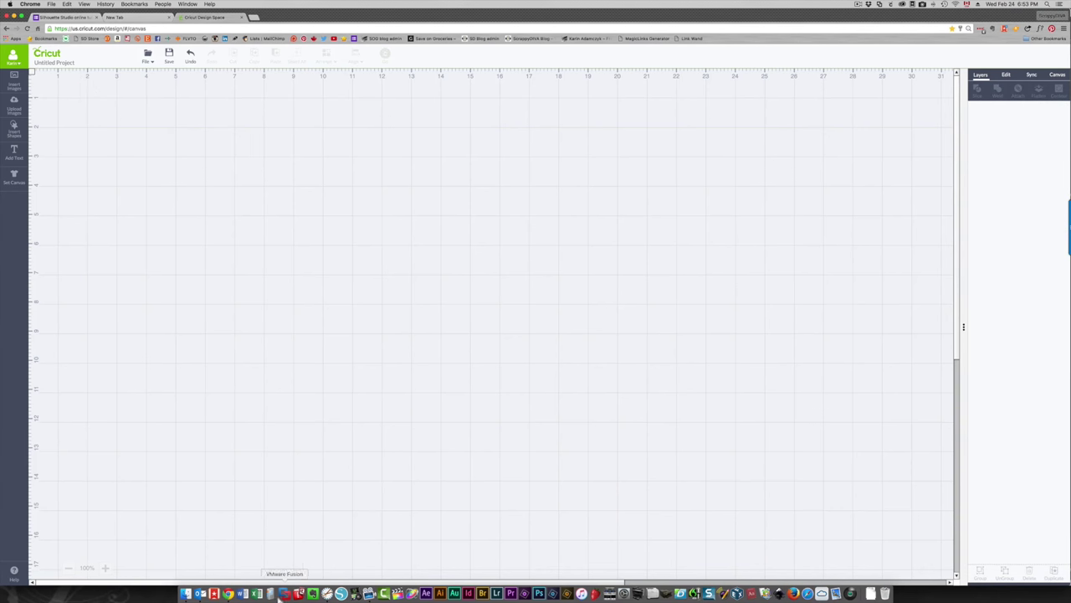
{"action": "left_click", "coordinate": [327, 594]}
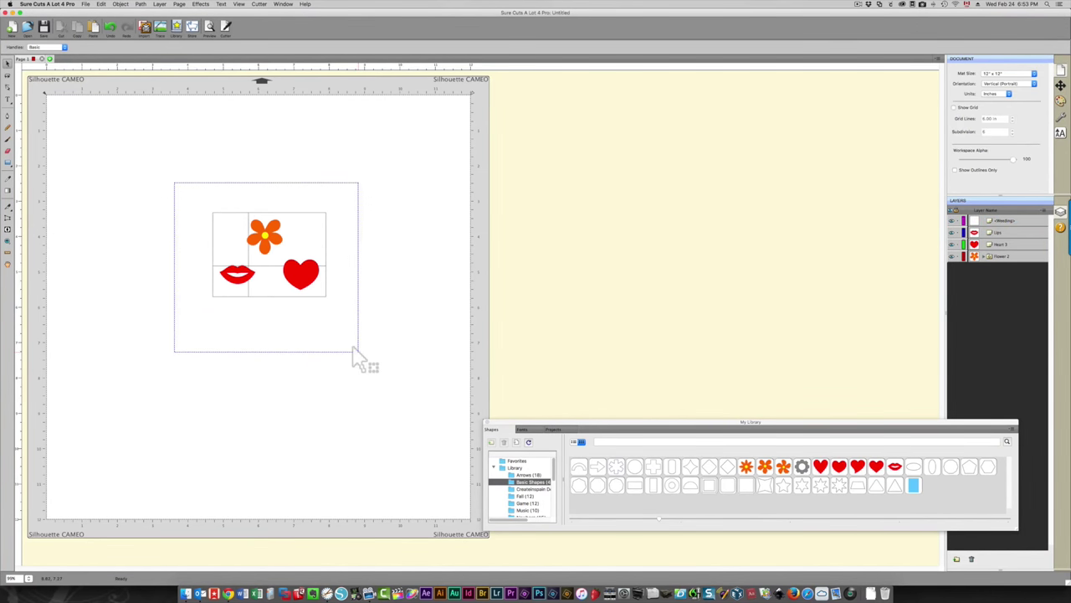
{"action": "left_click_drag", "start_coordinate": [168, 178], "coordinate": [352, 348]}
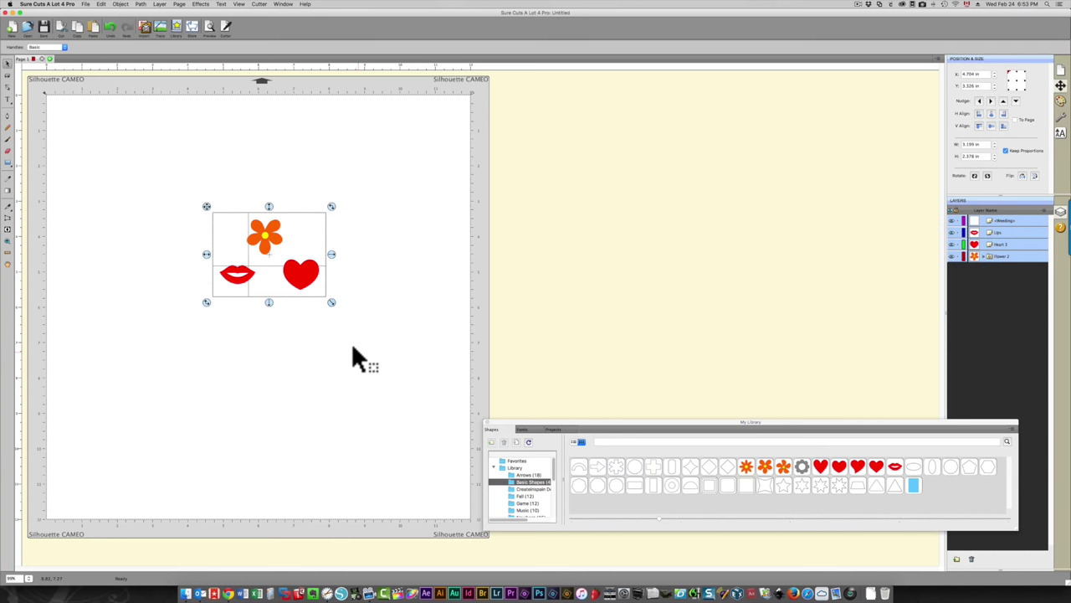
{"action": "right_click", "coordinate": [287, 278]}
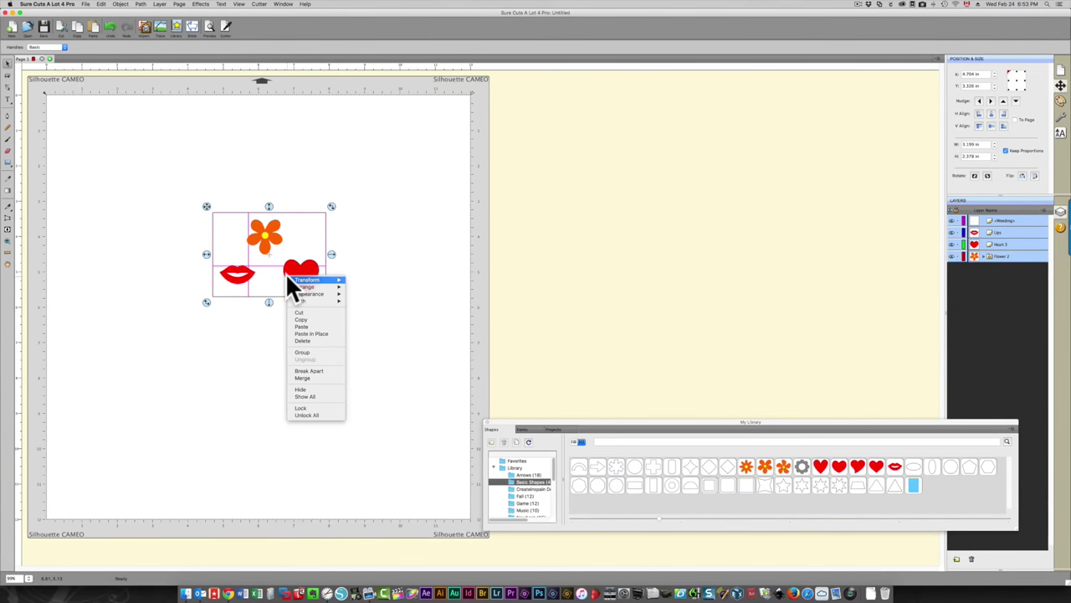
{"action": "left_click", "coordinate": [317, 370]}
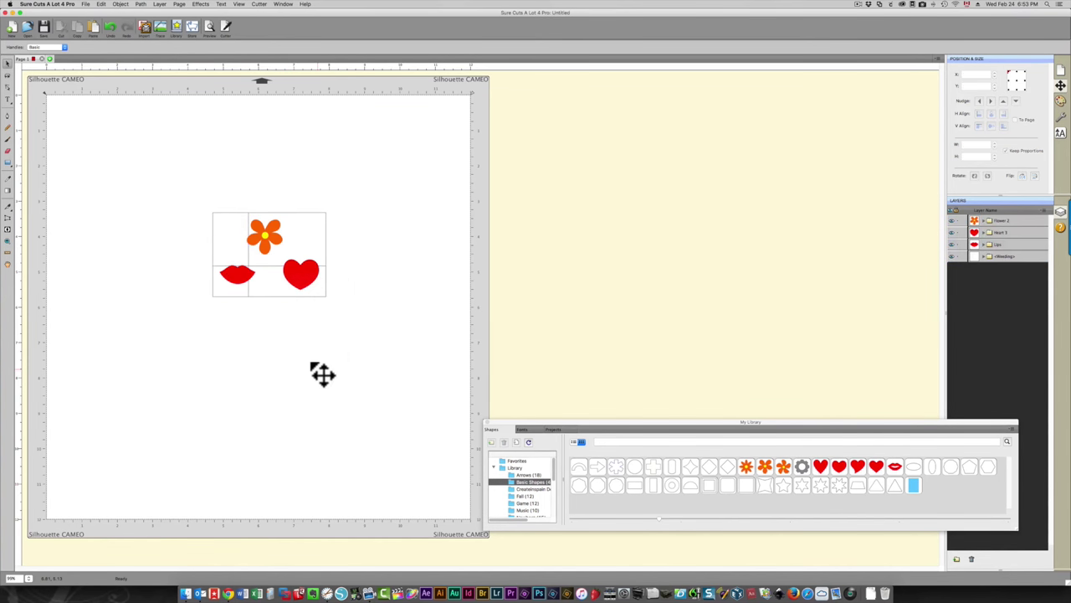
Step: Export the design as a Design Space compatible SVG named 'weeding lines adjusted'
{"action": "left_click", "coordinate": [86, 4]}
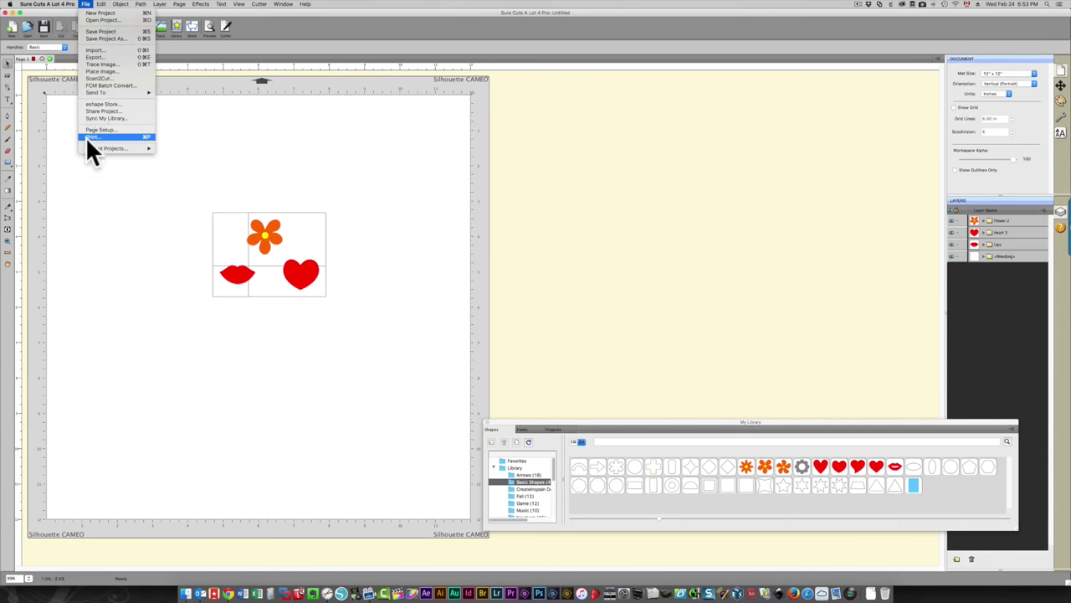
{"action": "left_click", "coordinate": [92, 57]}
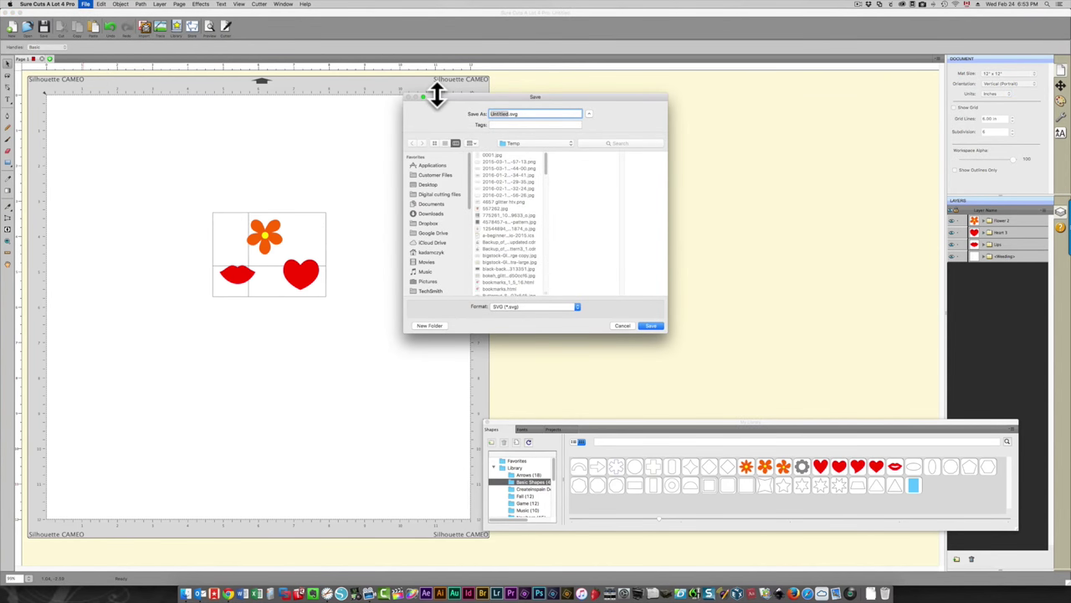
{"action": "type", "text": "weeding lines"}
{"action": "type", "text": " ajd"}
{"action": "type", "text": "rt"}
{"action": "key", "text": "Return"}
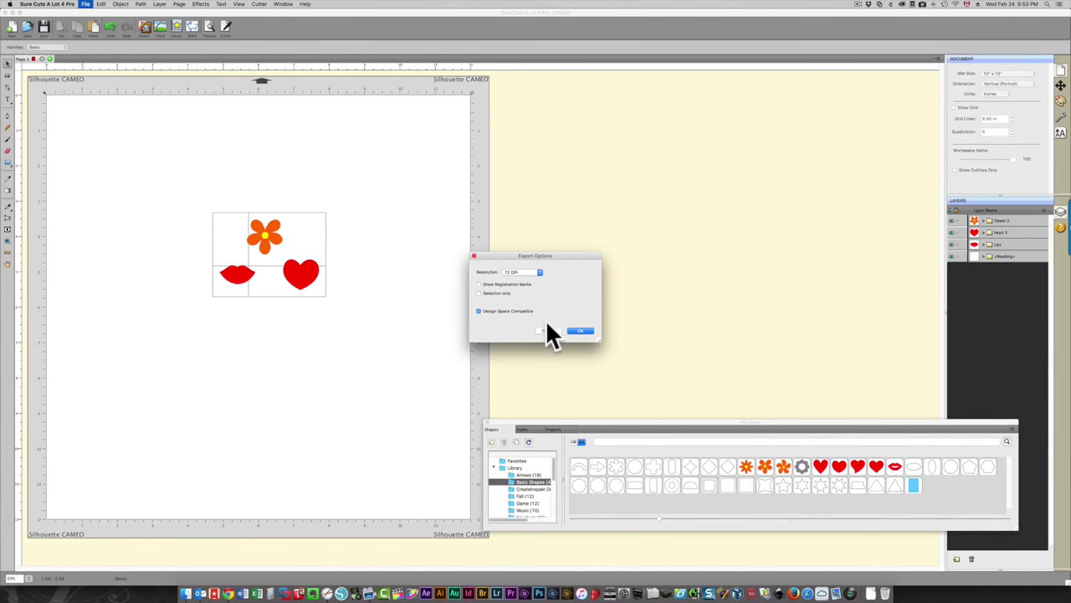
{"action": "left_click", "coordinate": [580, 330]}
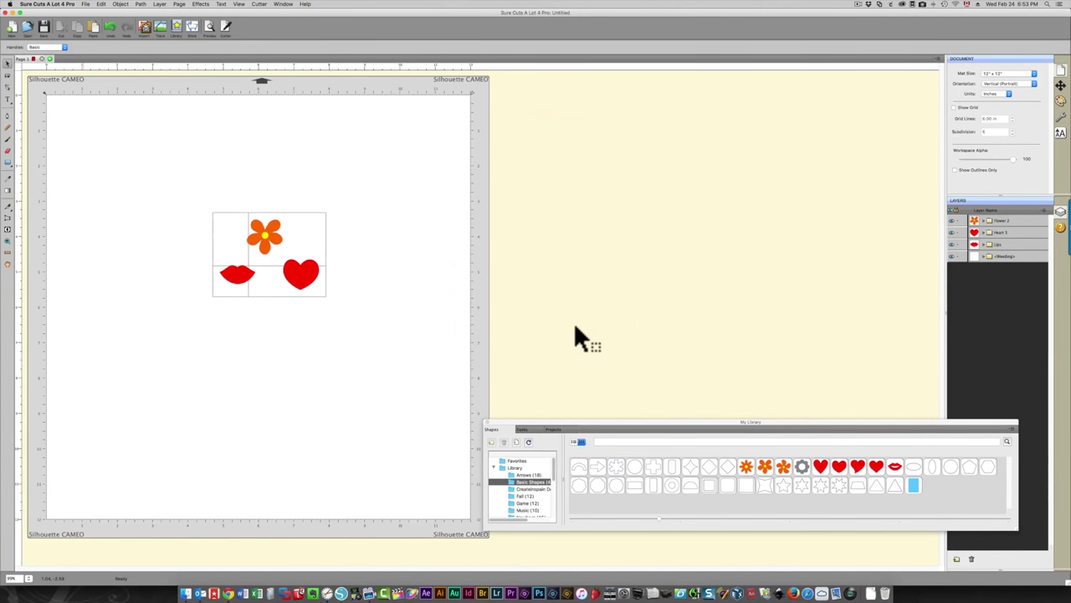
Step: Upload and save 'weeding lines adjusted.svg' to the Design Space image library
{"action": "left_click", "coordinate": [227, 594]}
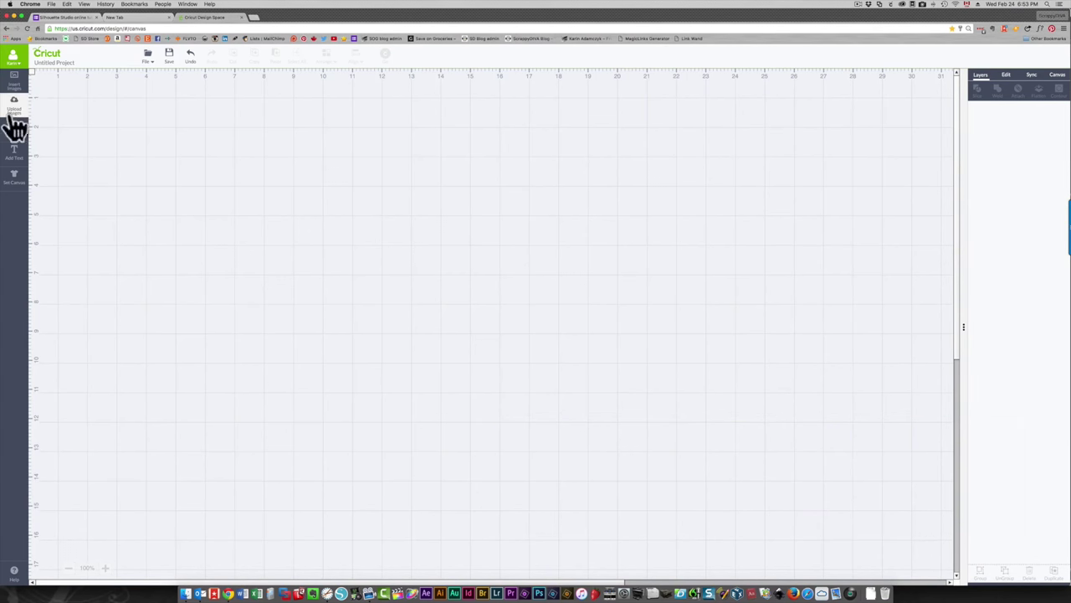
{"action": "left_click", "coordinate": [11, 114]}
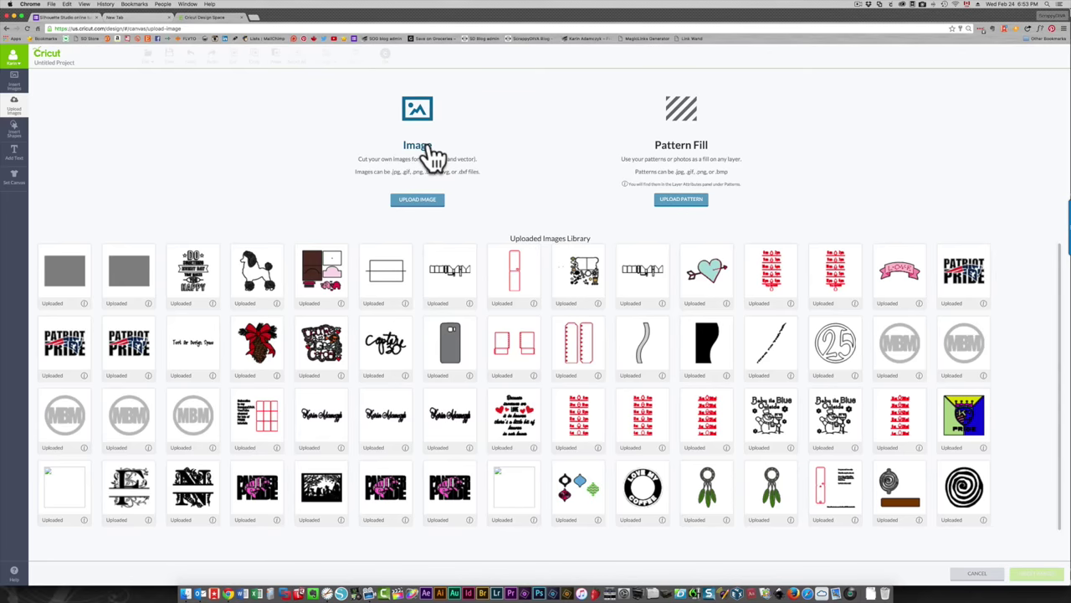
{"action": "left_click", "coordinate": [416, 111]}
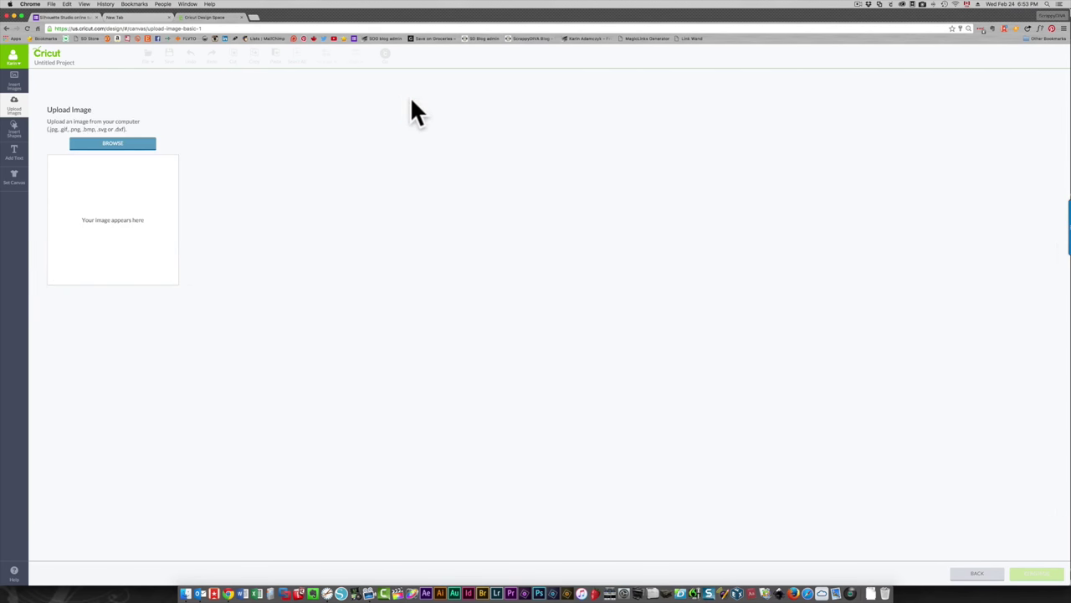
{"action": "left_click", "coordinate": [110, 144]}
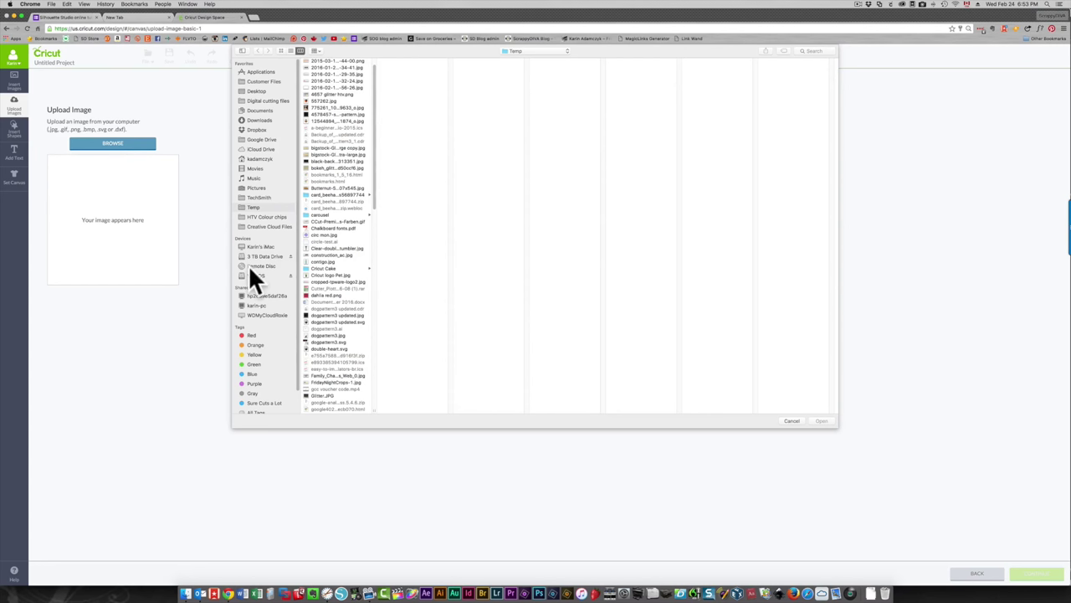
{"action": "scroll", "coordinate": [342, 332], "scroll_direction": "down", "scroll_amount": 10}
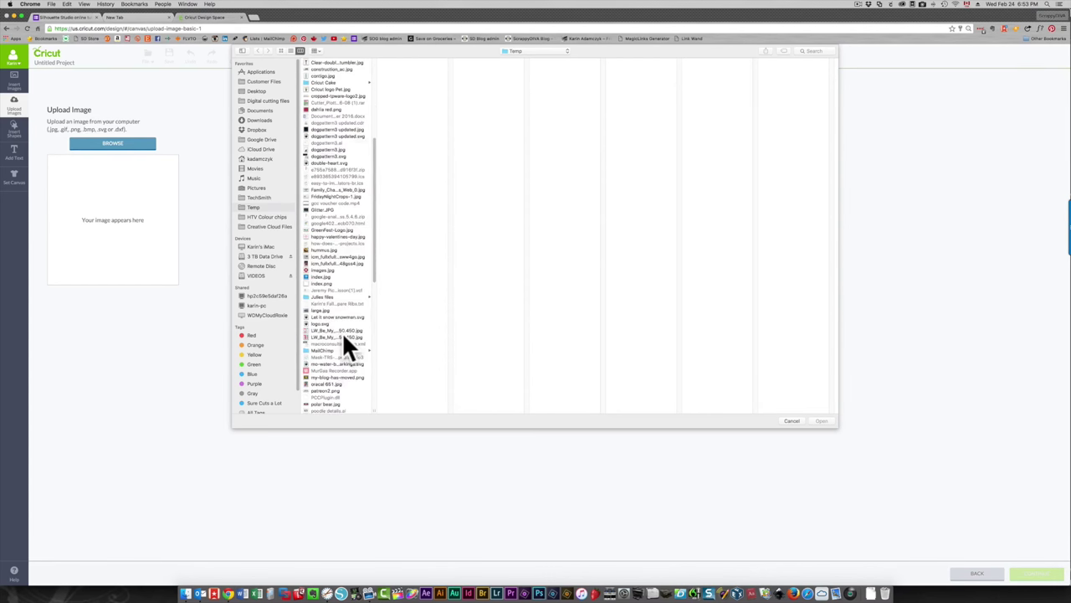
{"action": "scroll", "coordinate": [342, 332], "scroll_direction": "down", "scroll_amount": 5}
{"action": "left_click", "coordinate": [329, 370]}
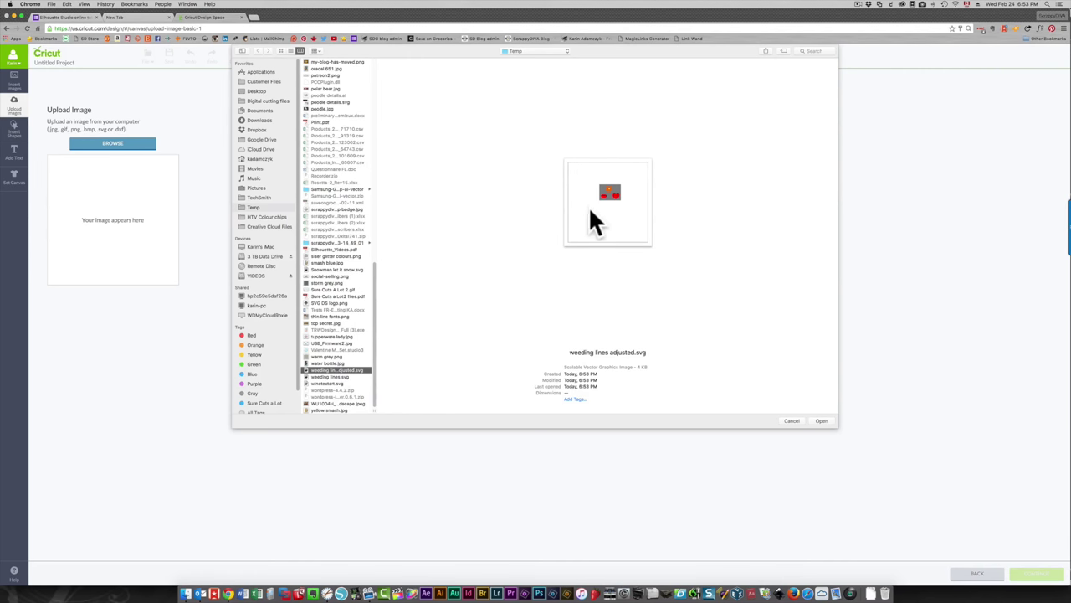
{"action": "left_click", "coordinate": [823, 420]}
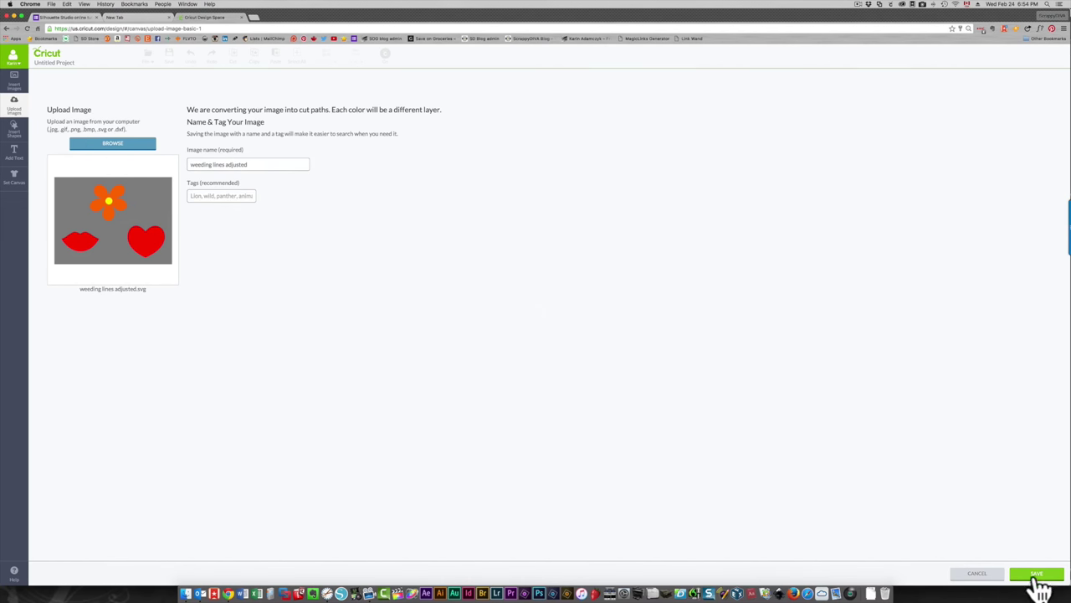
{"action": "left_click", "coordinate": [1036, 575]}
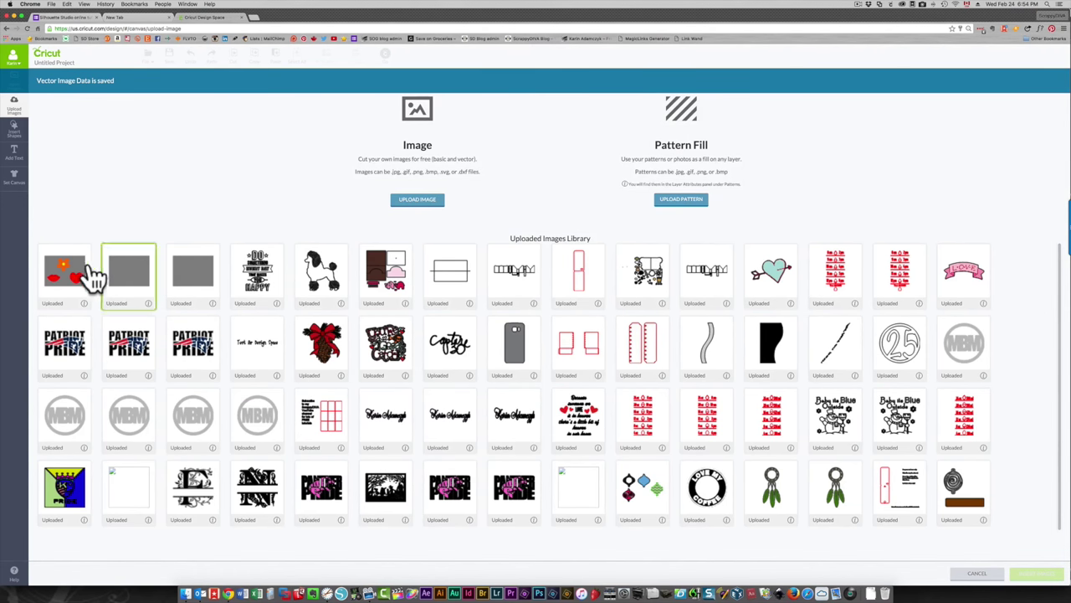
Step: Insert the 'weeding lines adjusted' image, center it, and ungroup it into thirteen layers
{"action": "left_click", "coordinate": [73, 276]}
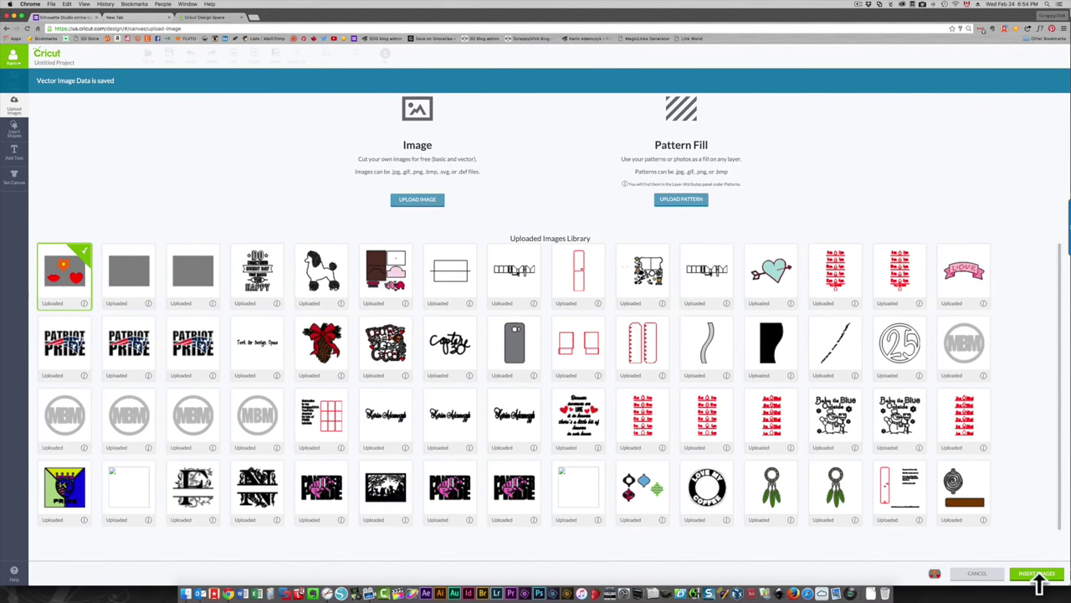
{"action": "left_click", "coordinate": [1036, 575]}
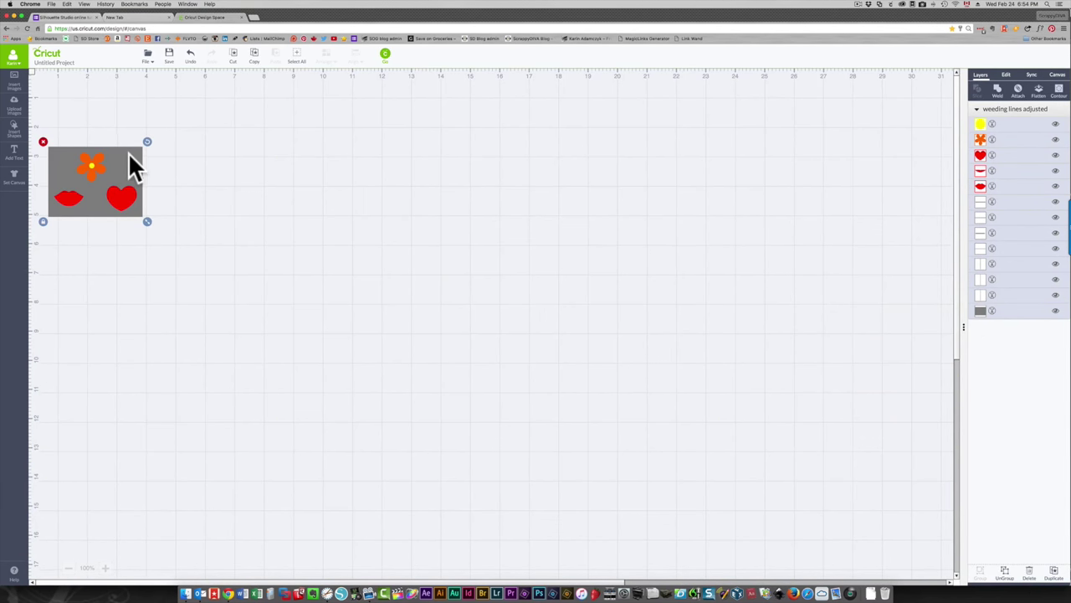
{"action": "left_click_drag", "start_coordinate": [129, 153], "coordinate": [382, 190]}
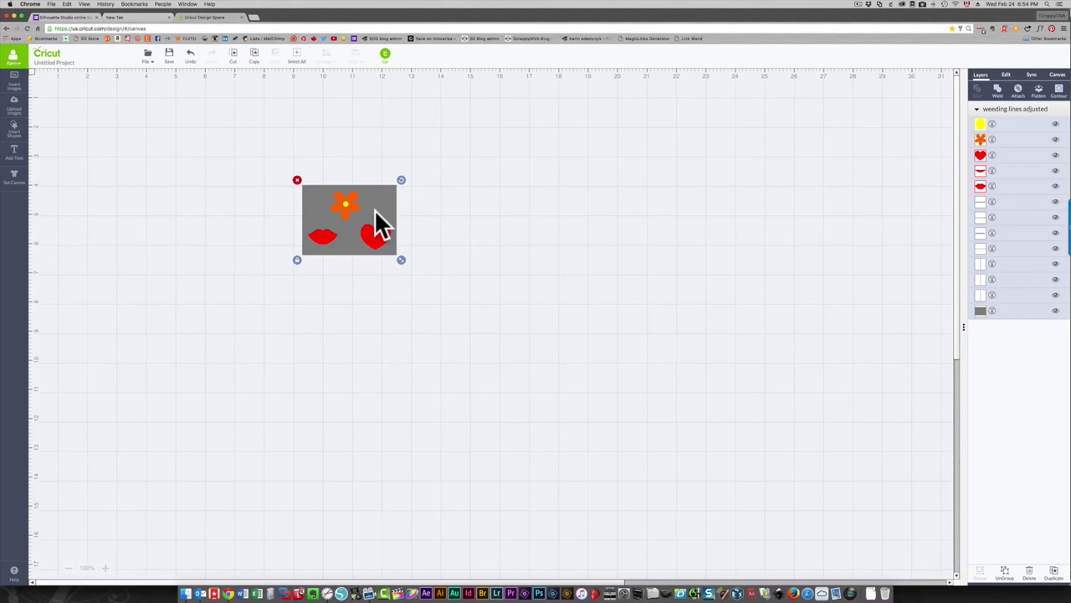
{"action": "right_click", "coordinate": [376, 211]}
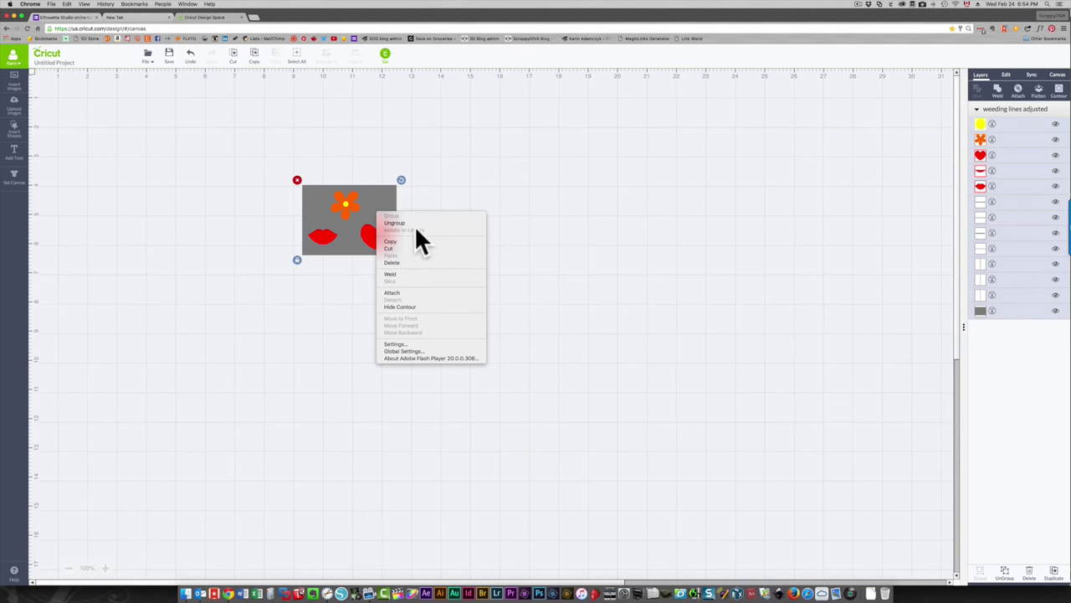
{"action": "left_click", "coordinate": [413, 223]}
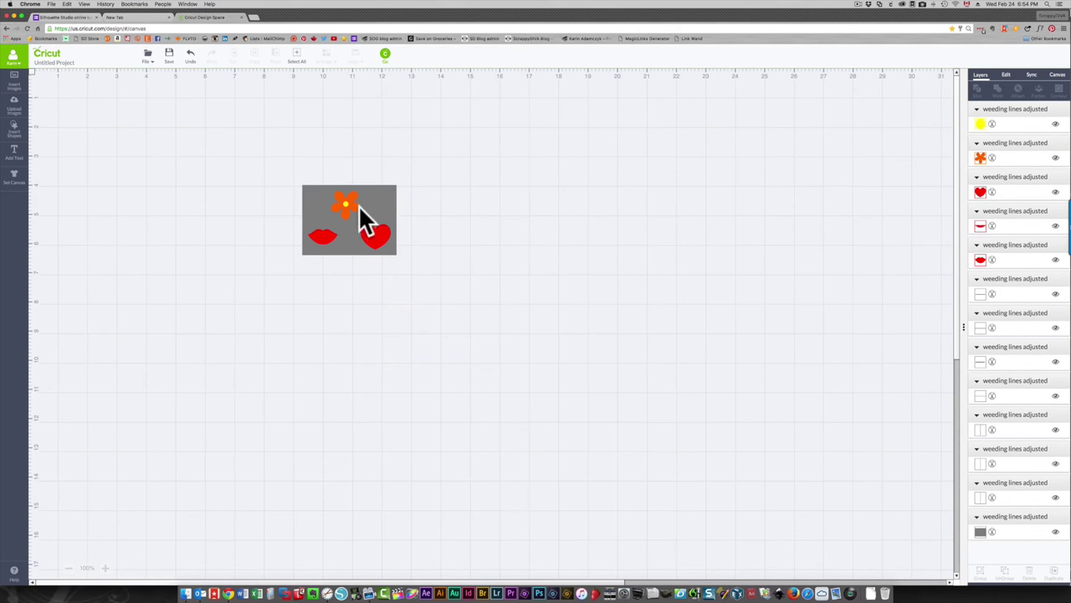
{"action": "left_click_drag", "start_coordinate": [380, 206], "coordinate": [553, 233]}
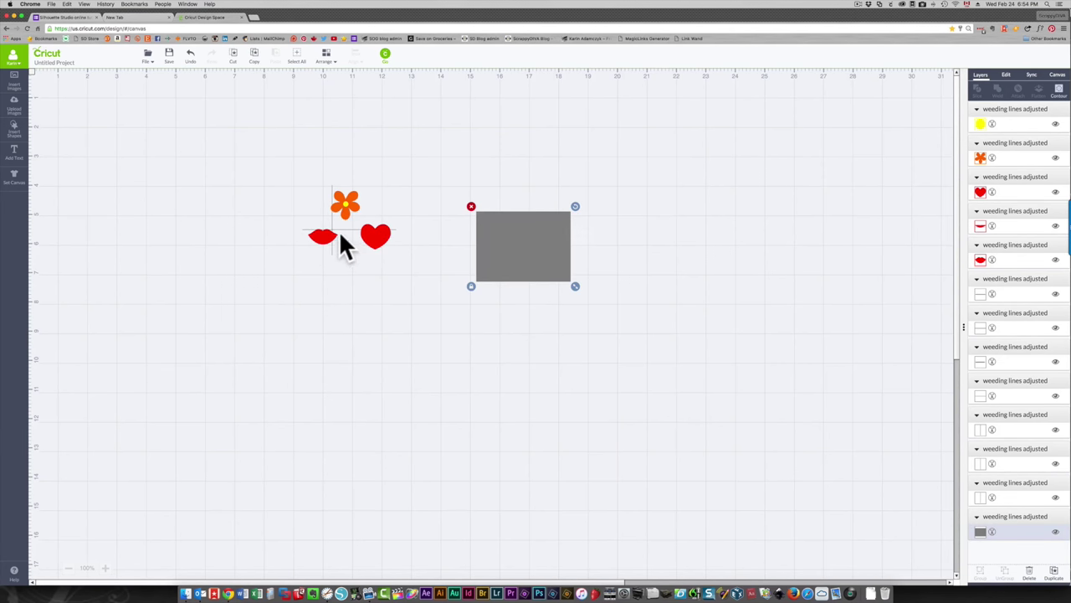
{"action": "left_click_drag", "start_coordinate": [349, 242], "coordinate": [376, 351]}
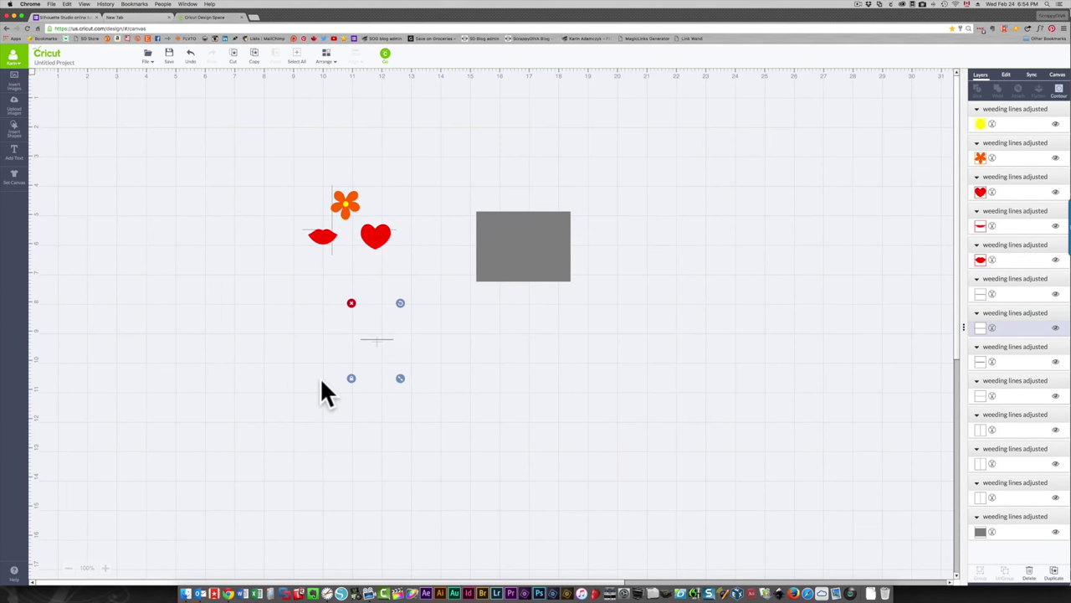
{"action": "left_click", "coordinate": [191, 55]}
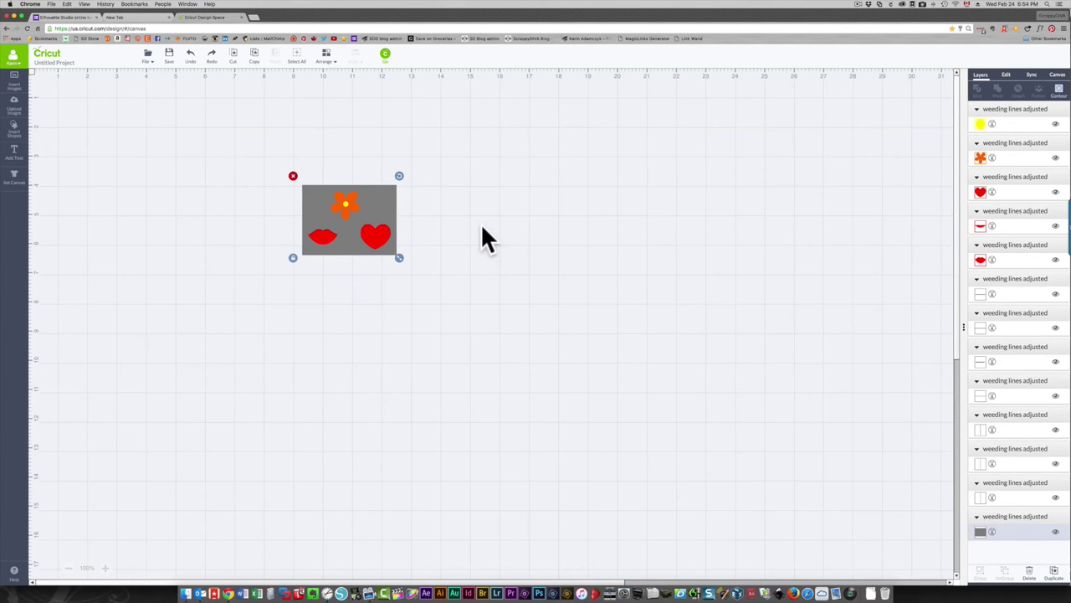
{"action": "left_click", "coordinate": [383, 51]}
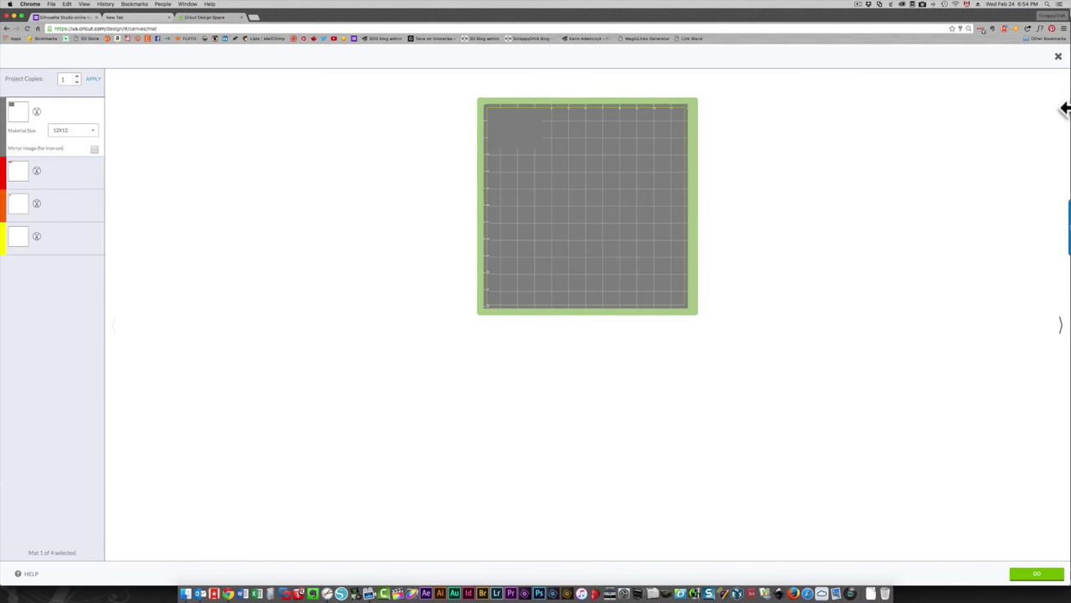
{"action": "left_click", "coordinate": [1058, 56]}
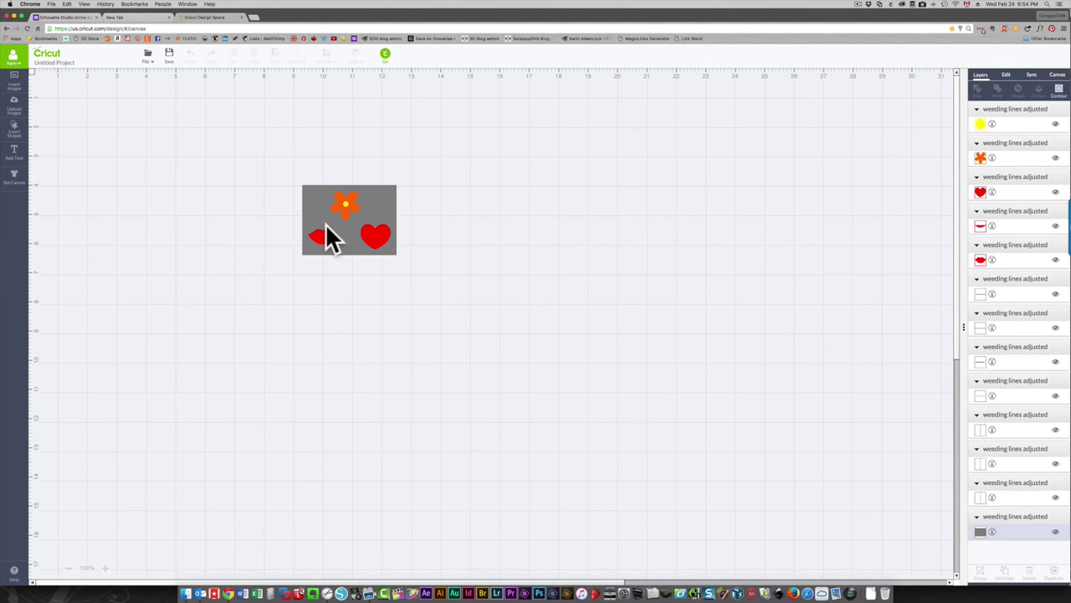
Step: Select all eight weeding line layers plus the grey box in the Layers panel
{"action": "left_click", "coordinate": [1007, 293]}
{"action": "left_click", "coordinate": [1011, 328], "text": "shift"}
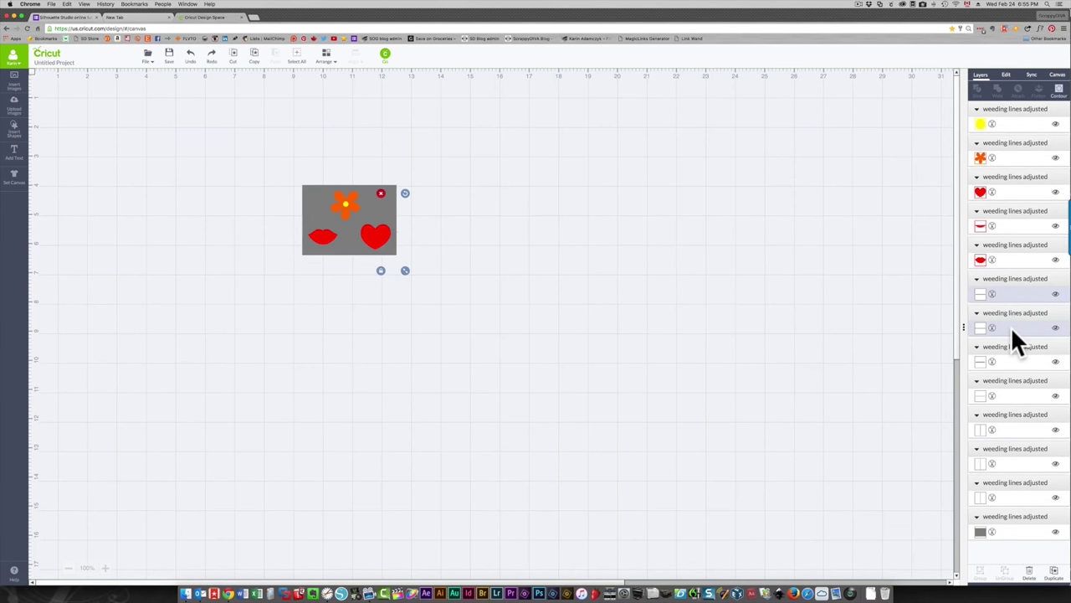
{"action": "left_click", "coordinate": [1013, 358], "text": "shift"}
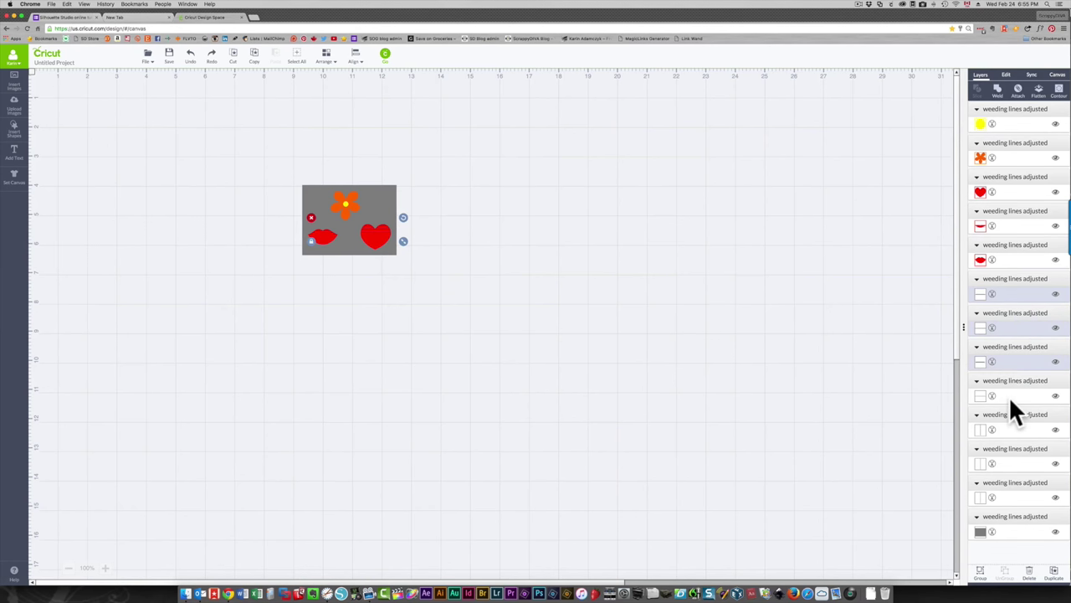
{"action": "left_click", "coordinate": [1008, 396], "text": "shift"}
{"action": "left_click", "coordinate": [1007, 428], "text": "shift"}
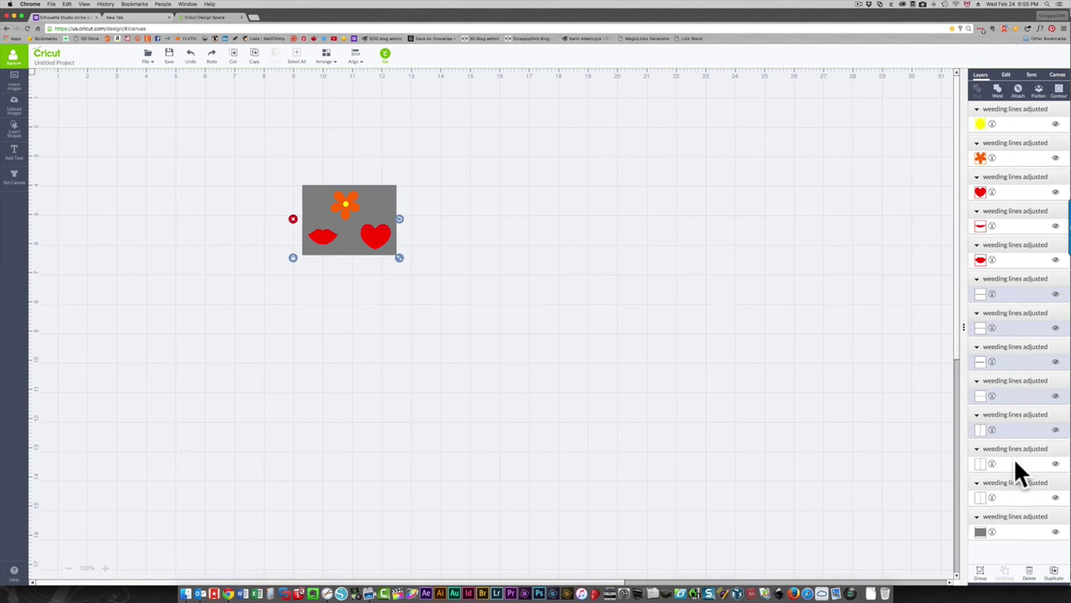
{"action": "left_click", "coordinate": [1013, 459], "text": "shift"}
{"action": "left_click", "coordinate": [1015, 498], "text": "shift"}
{"action": "left_click", "coordinate": [1013, 524], "text": "shift"}
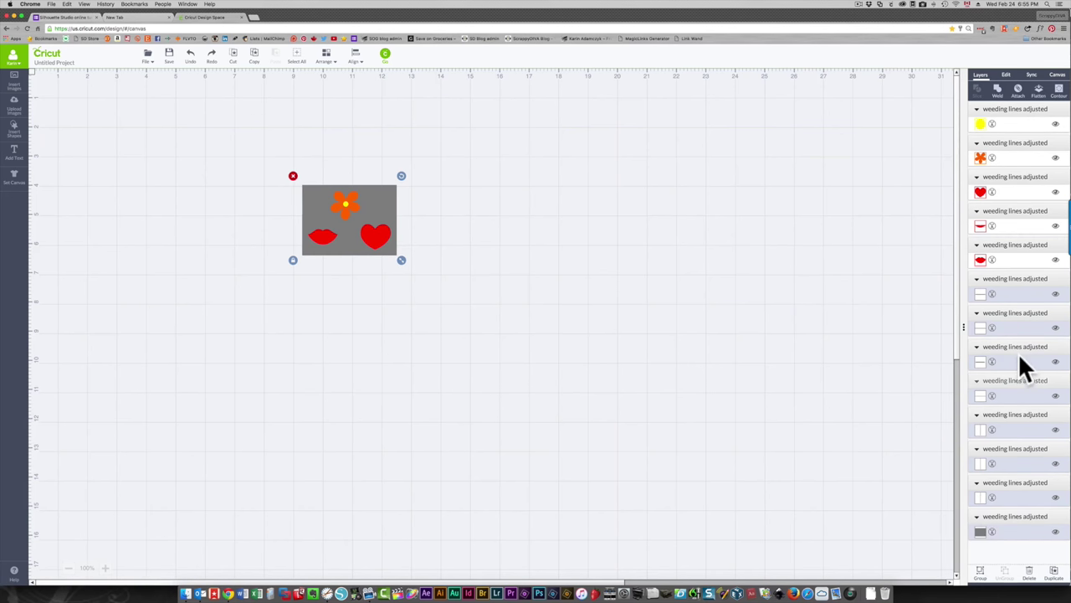
Step: Attach the weeding lines to the grey box and review the mat preview
{"action": "left_click", "coordinate": [1019, 90]}
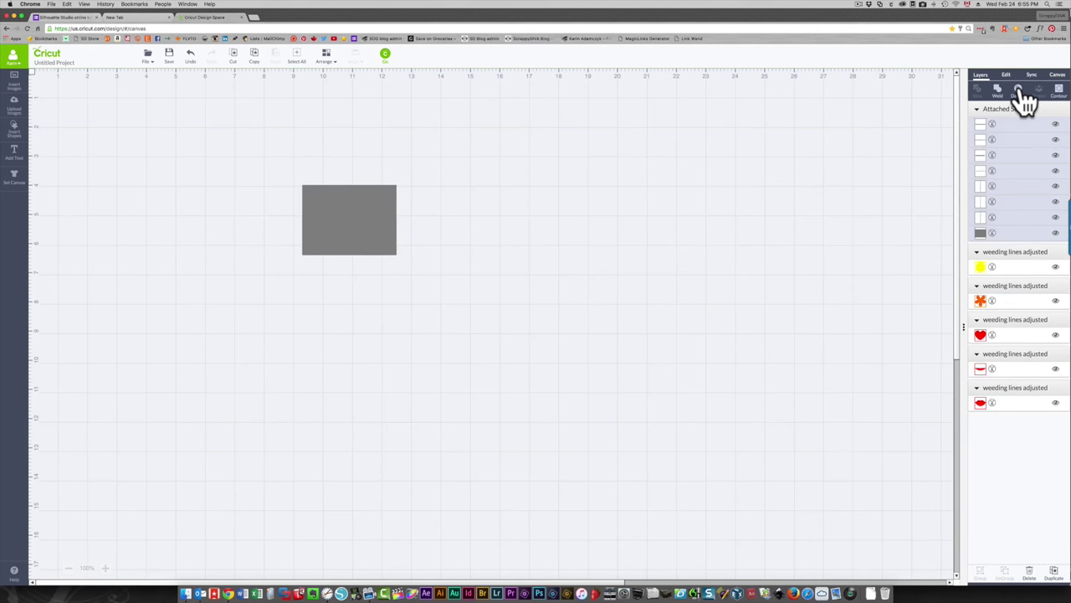
{"action": "left_click", "coordinate": [386, 59]}
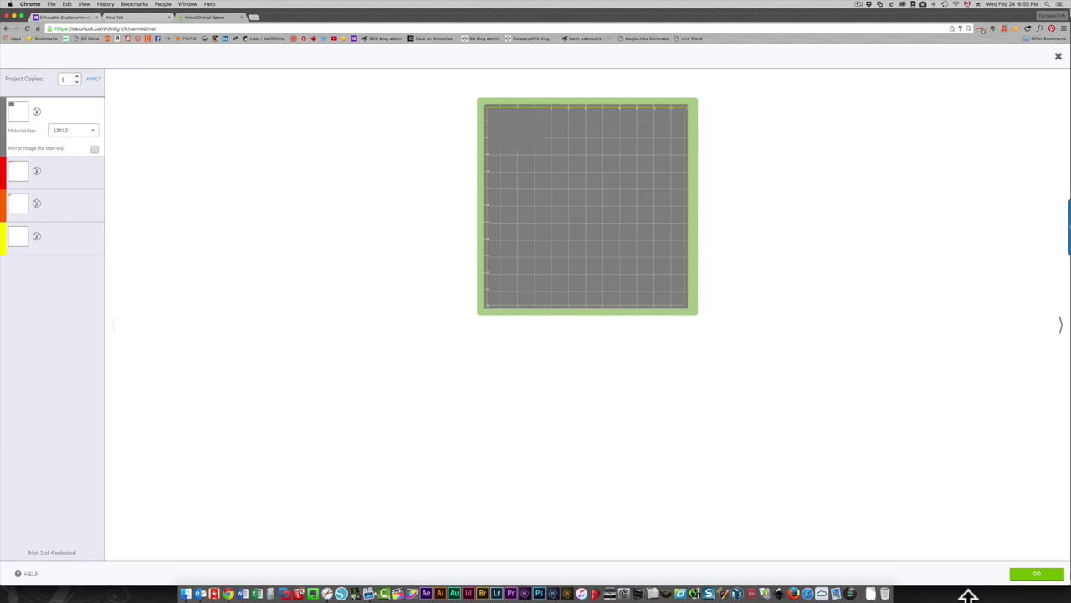
{"action": "left_click", "coordinate": [1058, 56]}
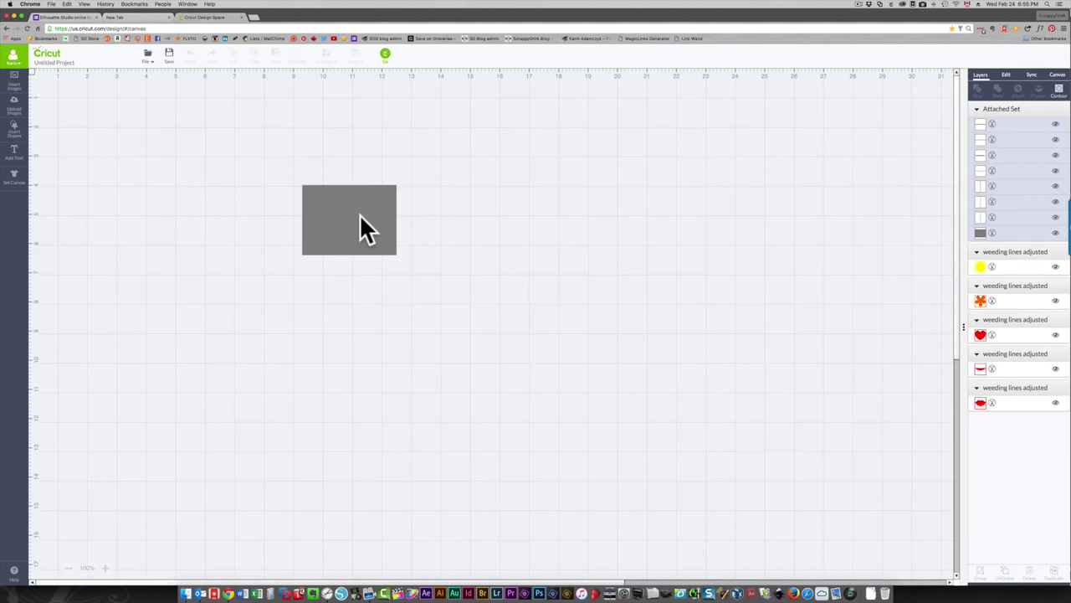
Step: Send the attached weeding box to the back, behind the flower, lips and heart
{"action": "left_click_drag", "start_coordinate": [360, 216], "coordinate": [463, 226]}
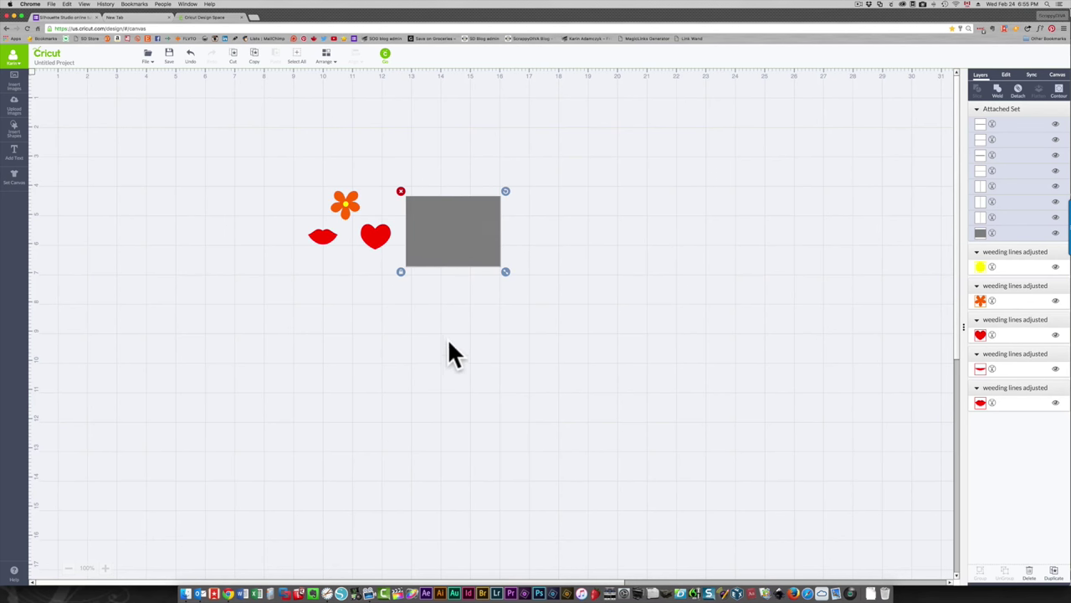
{"action": "left_click_drag", "start_coordinate": [440, 239], "coordinate": [499, 262]}
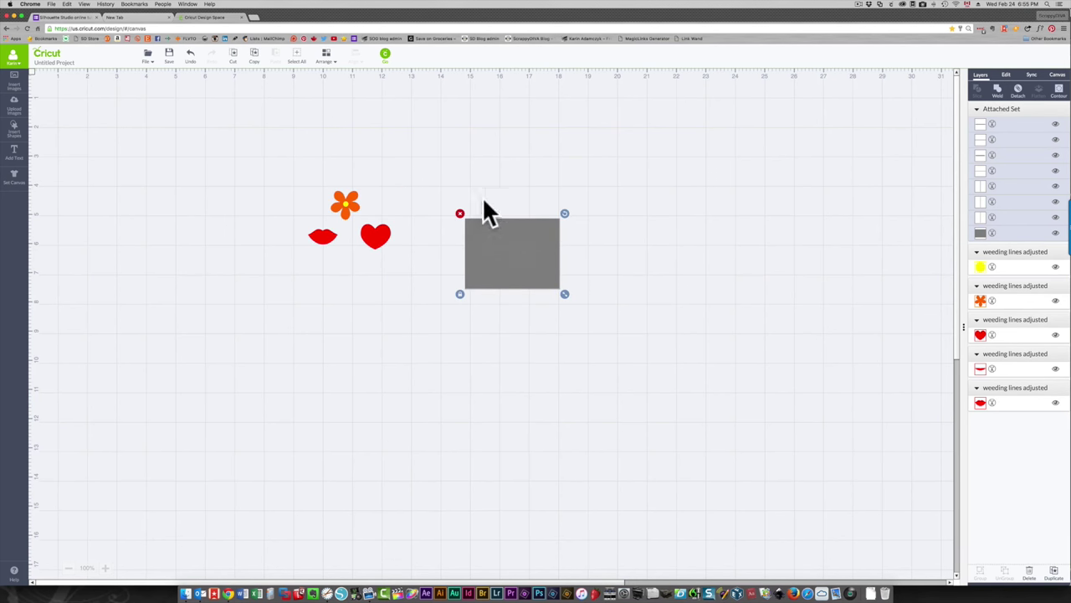
{"action": "left_click", "coordinate": [191, 57]}
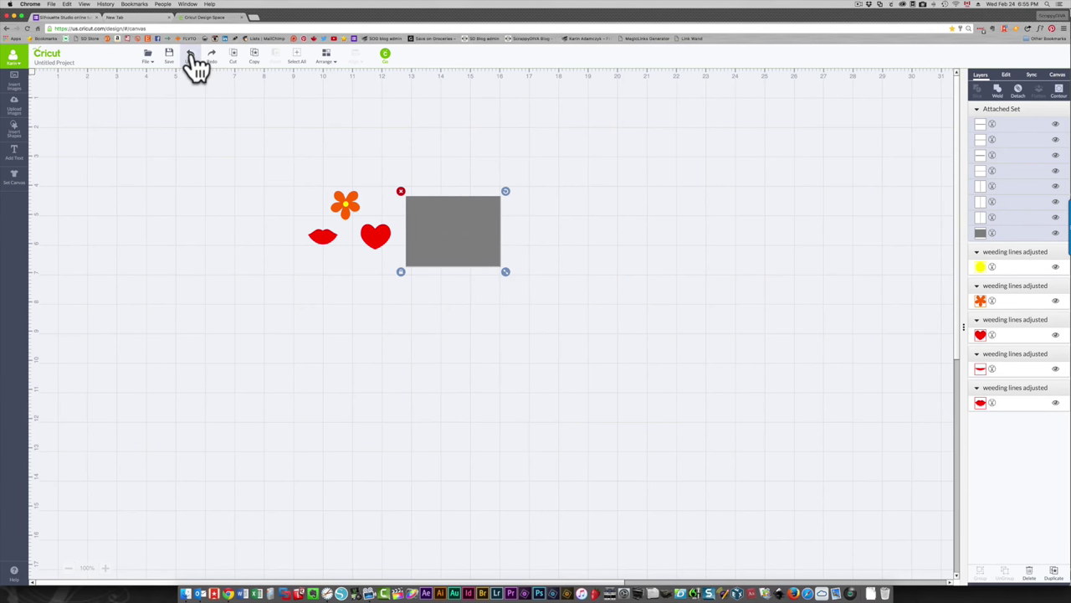
{"action": "left_click", "coordinate": [192, 57]}
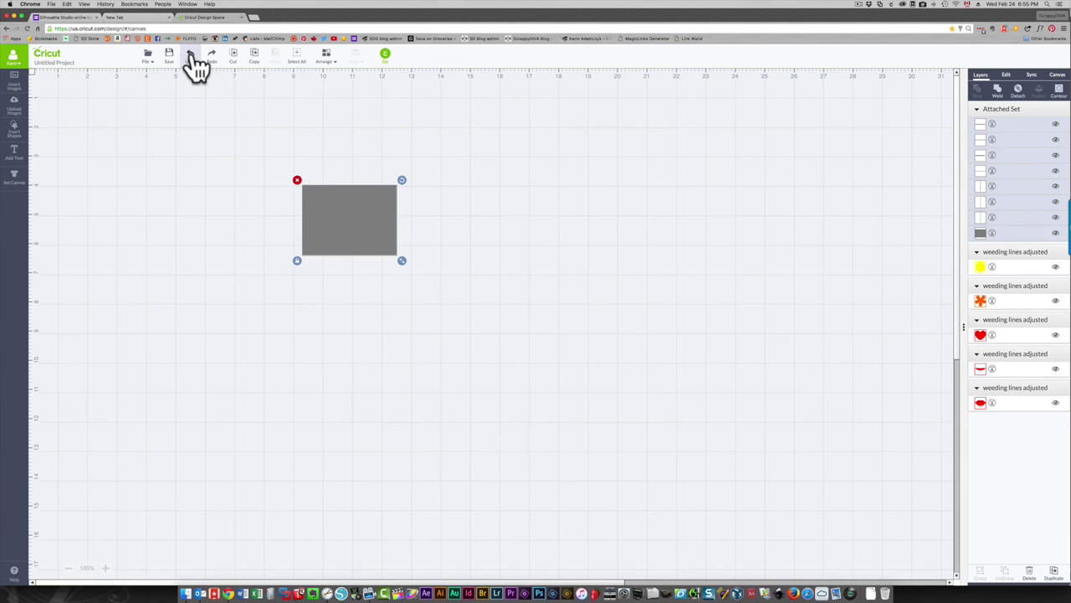
{"action": "left_click", "coordinate": [324, 58]}
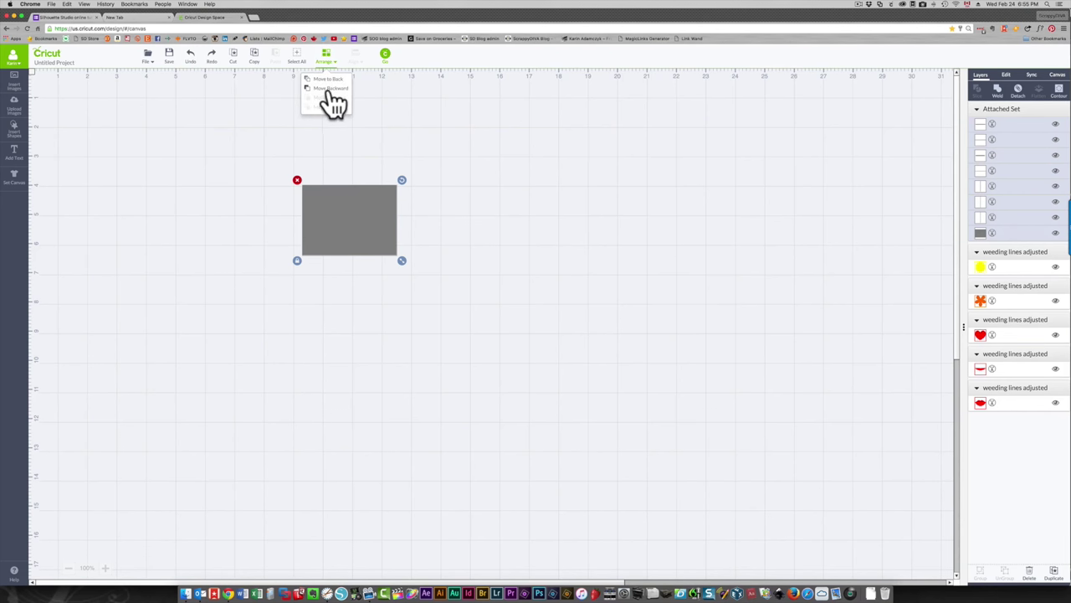
{"action": "left_click", "coordinate": [331, 89]}
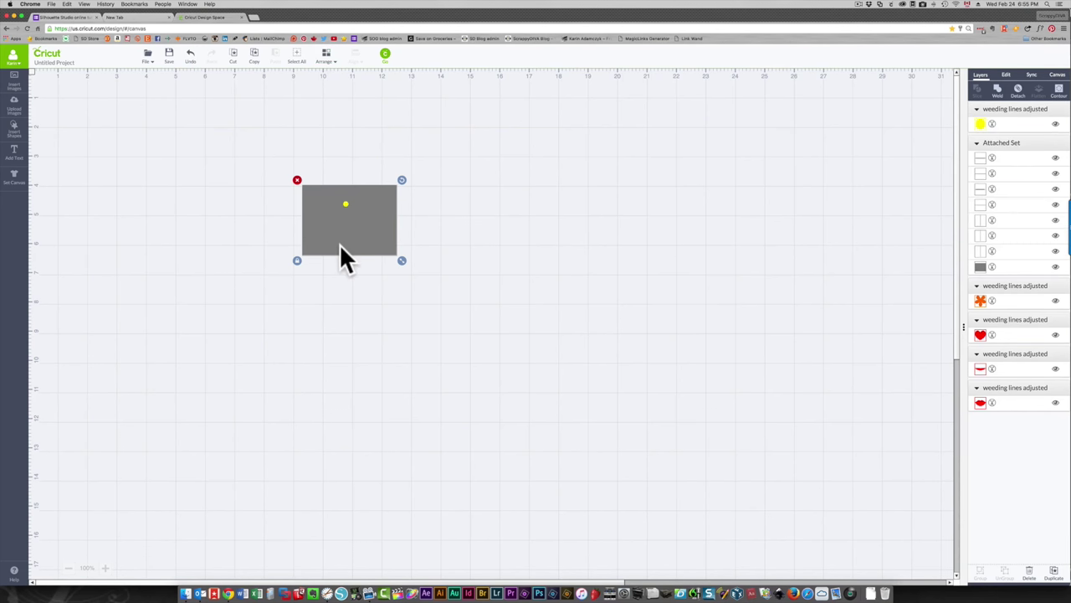
{"action": "left_click", "coordinate": [324, 57]}
{"action": "left_click", "coordinate": [323, 82]}
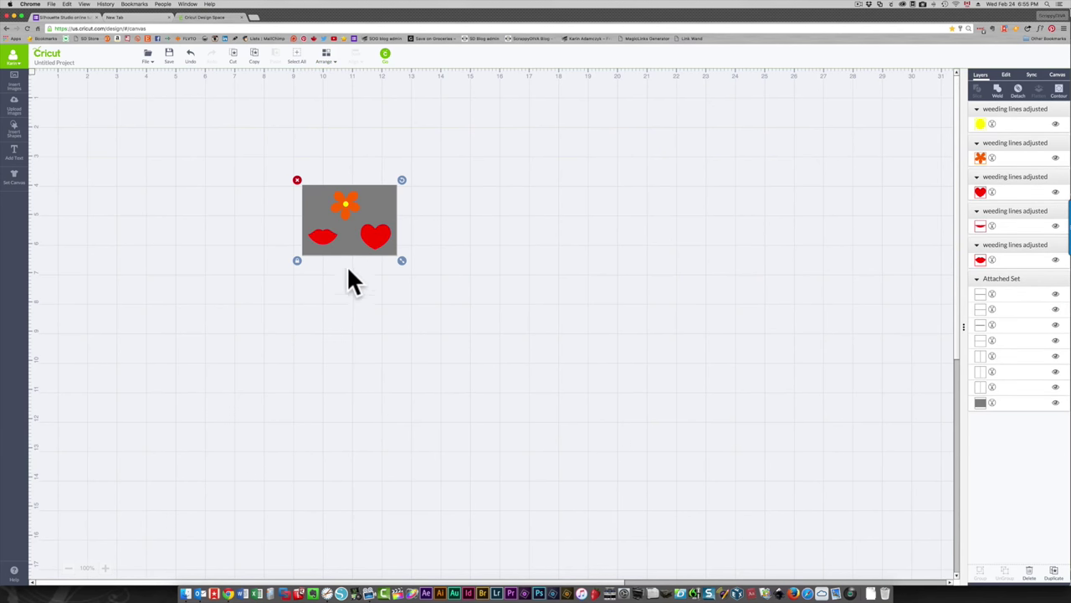
{"action": "left_click", "coordinate": [291, 304]}
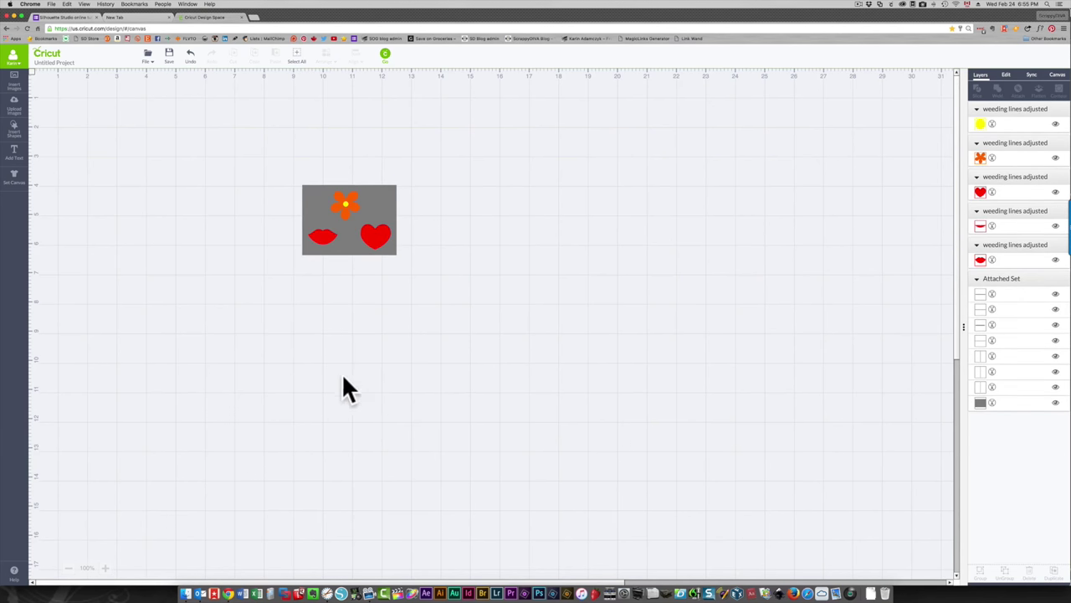